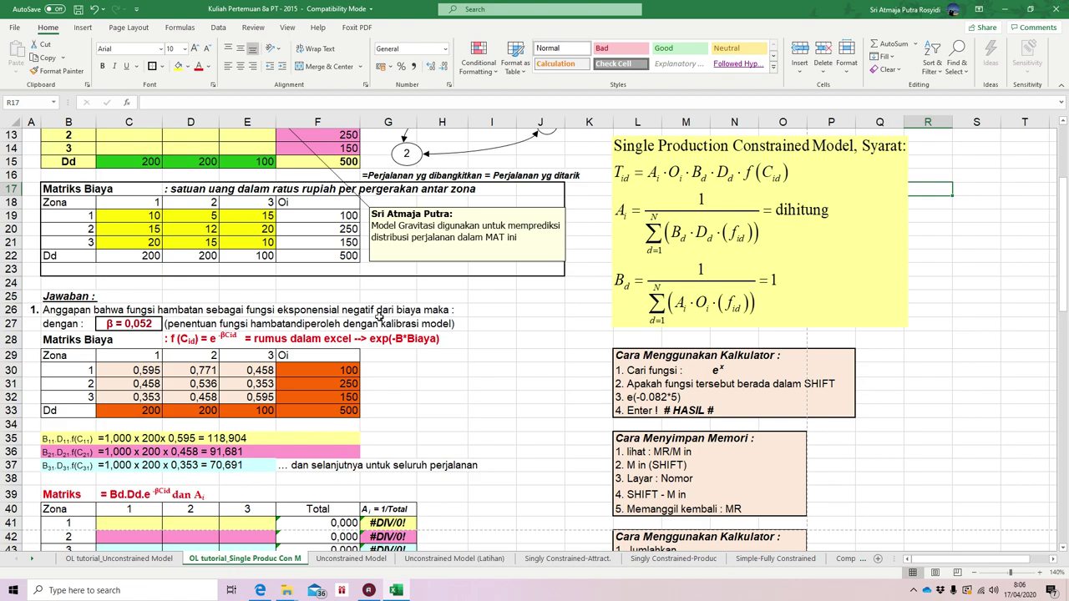
Clear the existing values from the exponential cost matrix cells C30:E32
{"action": "left_click", "coordinate": [121, 330]}
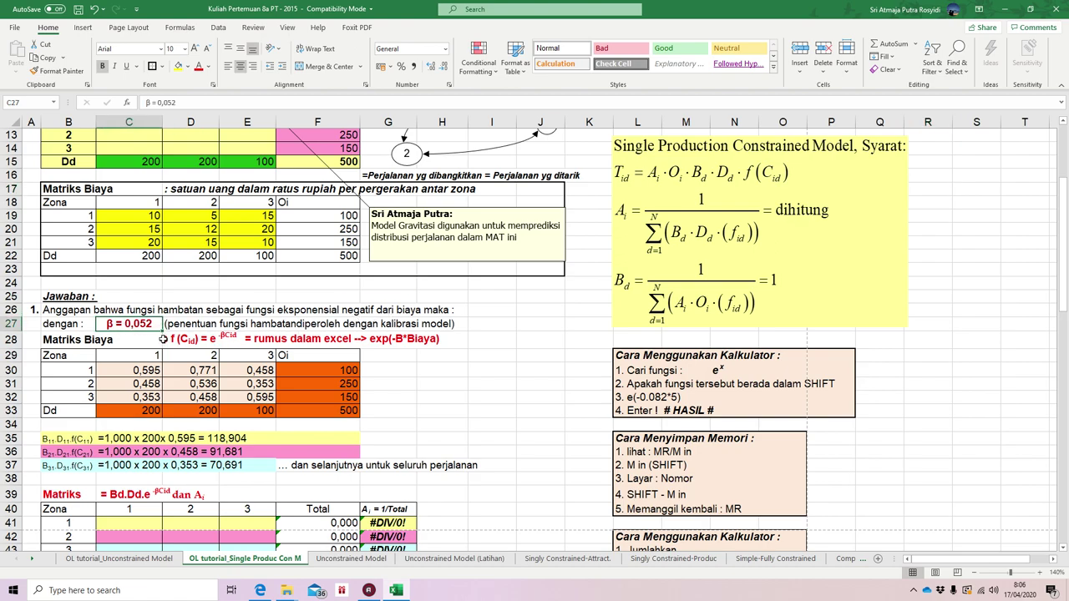
{"action": "left_click", "coordinate": [169, 339]}
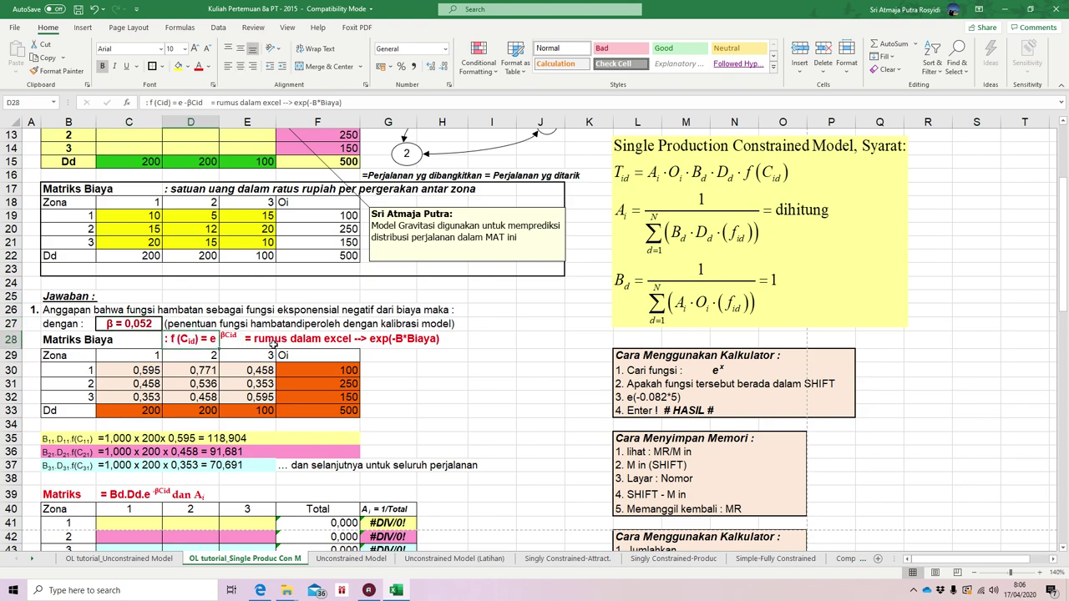
{"action": "left_click_drag", "start_coordinate": [147, 371], "coordinate": [247, 396]}
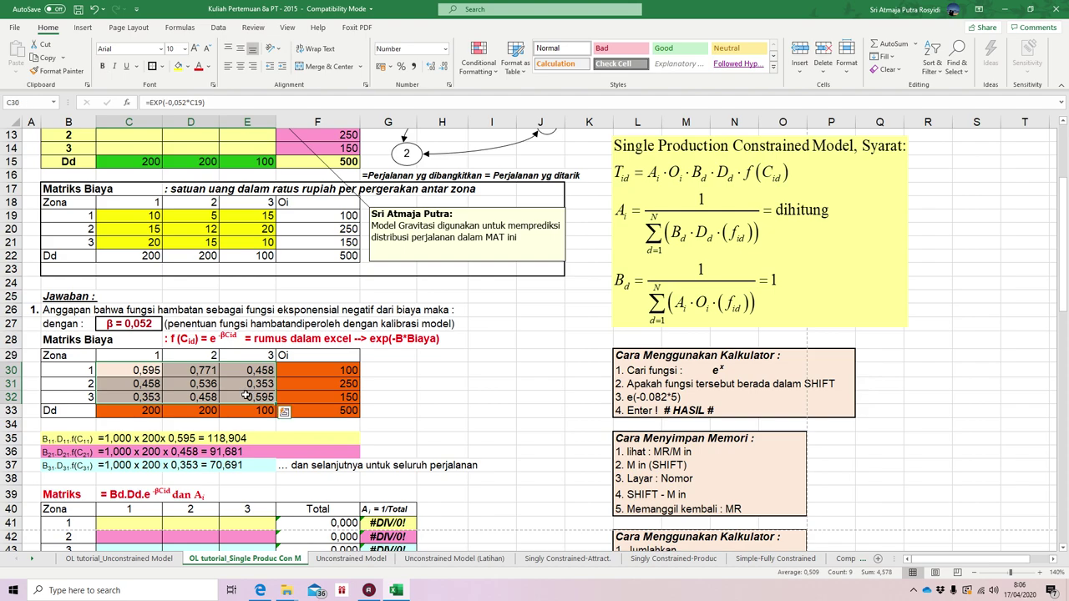
{"action": "key", "text": "Delete"}
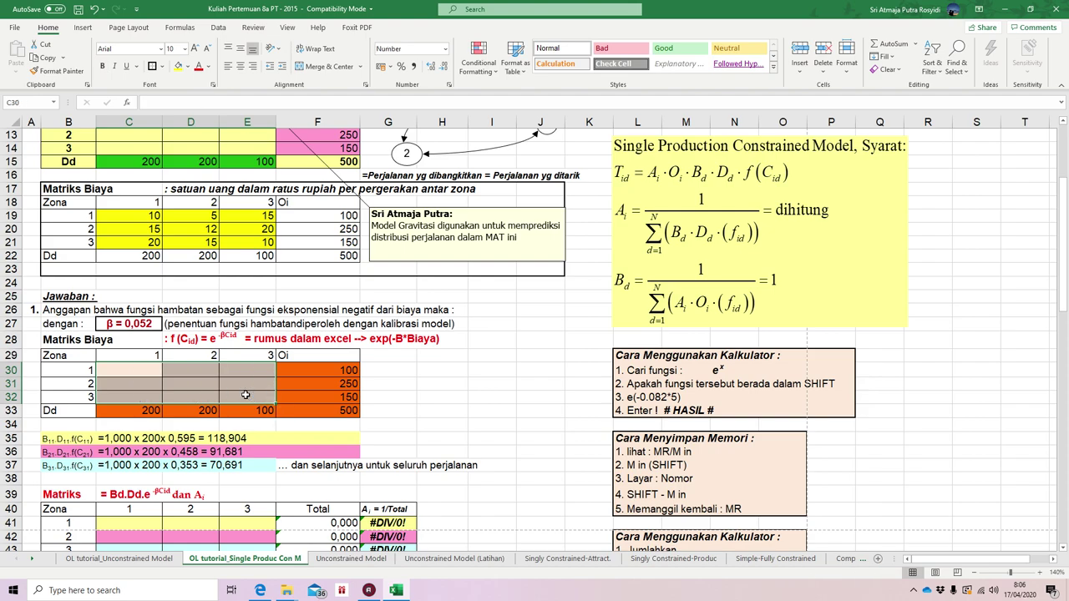
Enter the formula =exp(0,052*C19) in C30 for the zone 1 to zone 1 cost
{"action": "left_click", "coordinate": [145, 368]}
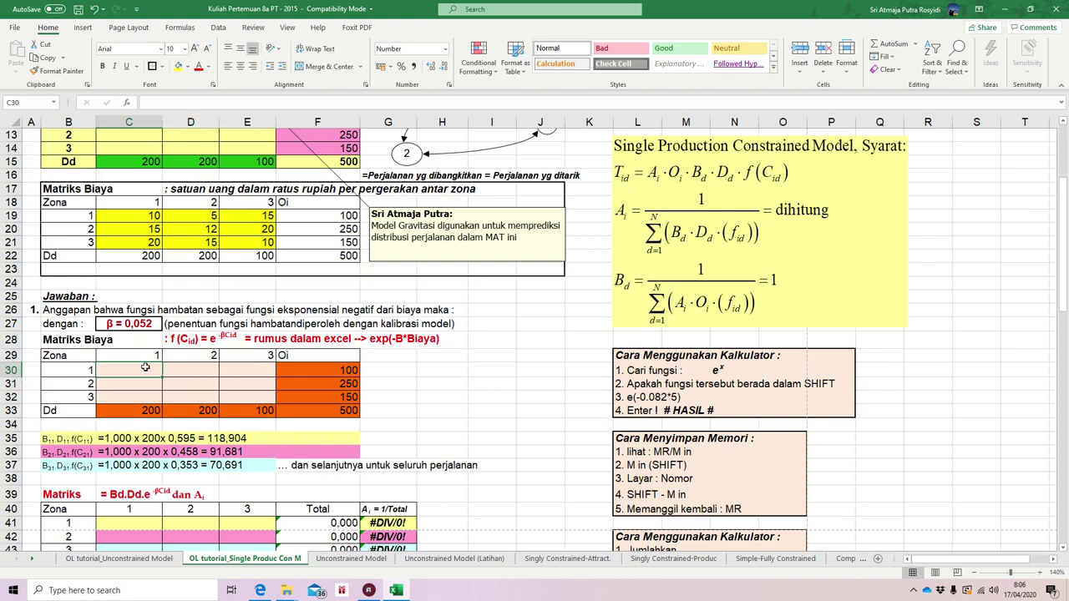
{"action": "type", "text": "=exp"}
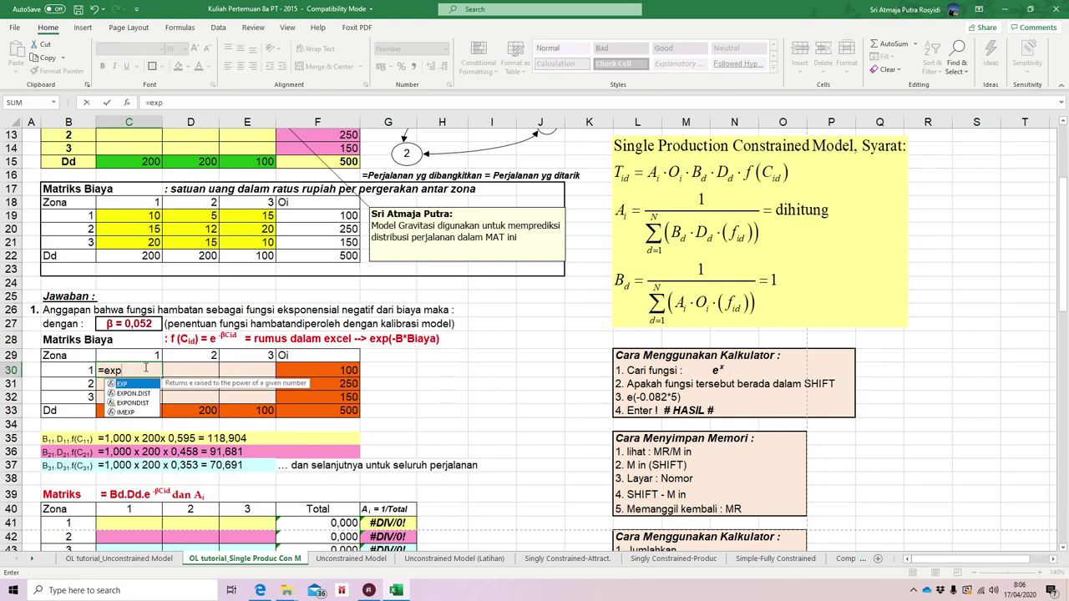
{"action": "type", "text": "(0,052*"}
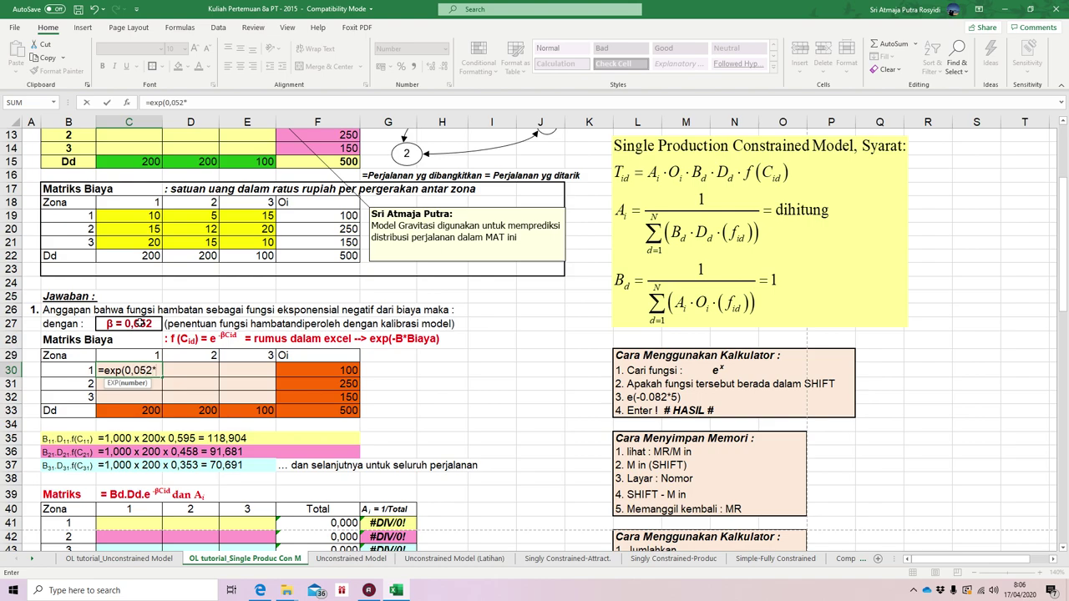
{"action": "left_click", "coordinate": [144, 217]}
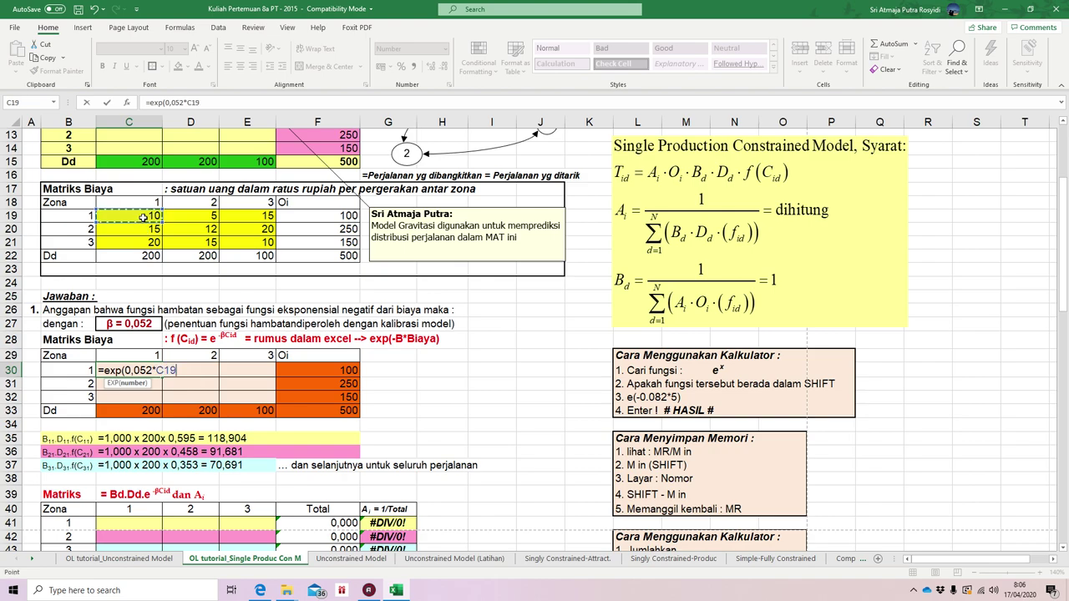
{"action": "type", "text": ")"}
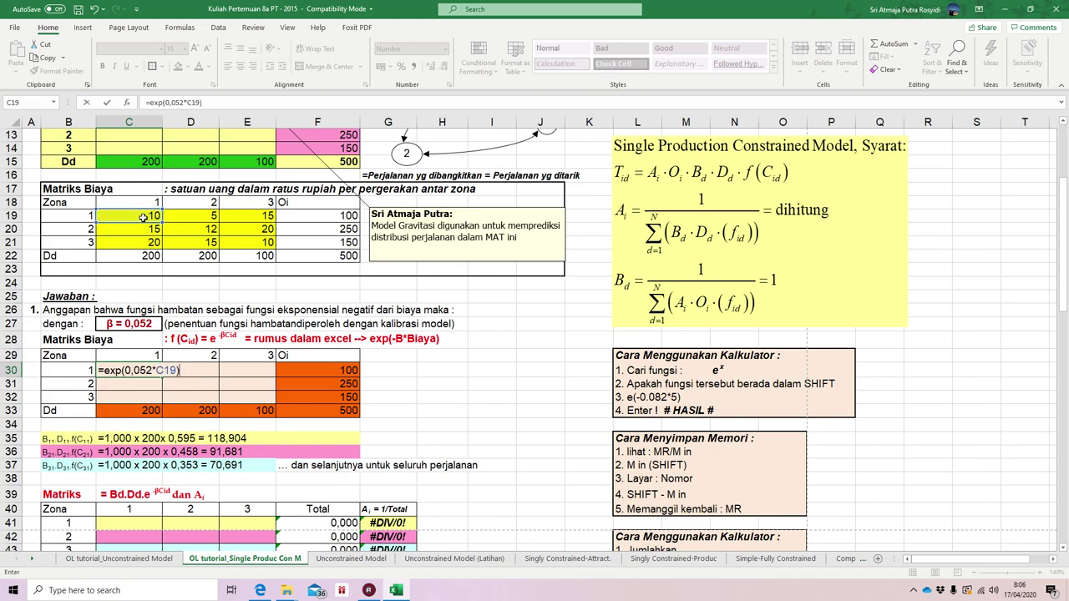
{"action": "key", "text": "Return"}
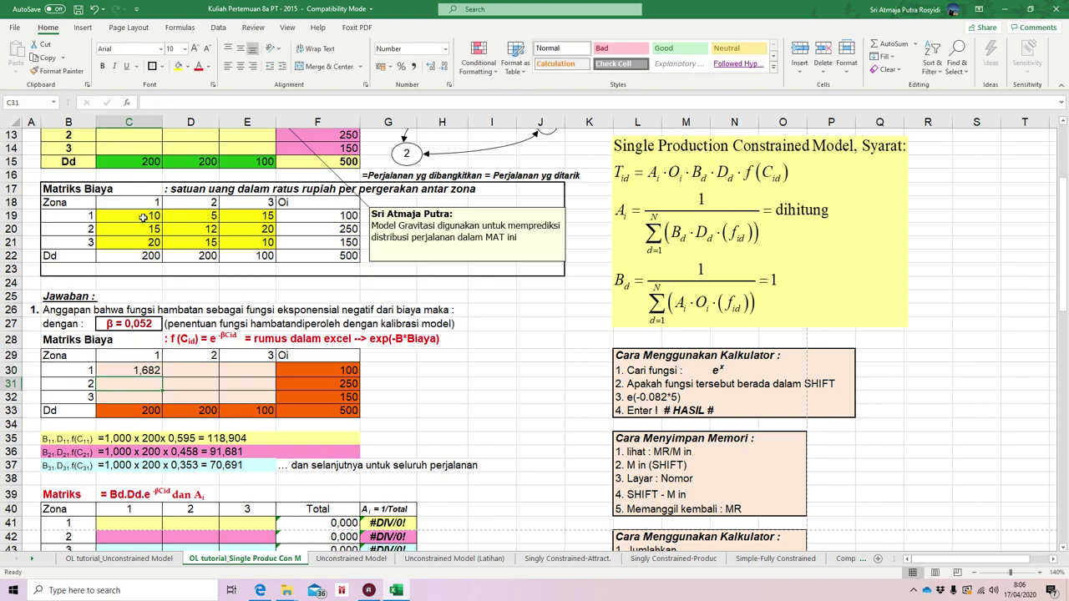
Make the coefficient in C30's formula negative so it reads =EXP(-0,052*C19)
{"action": "left_click", "coordinate": [142, 374]}
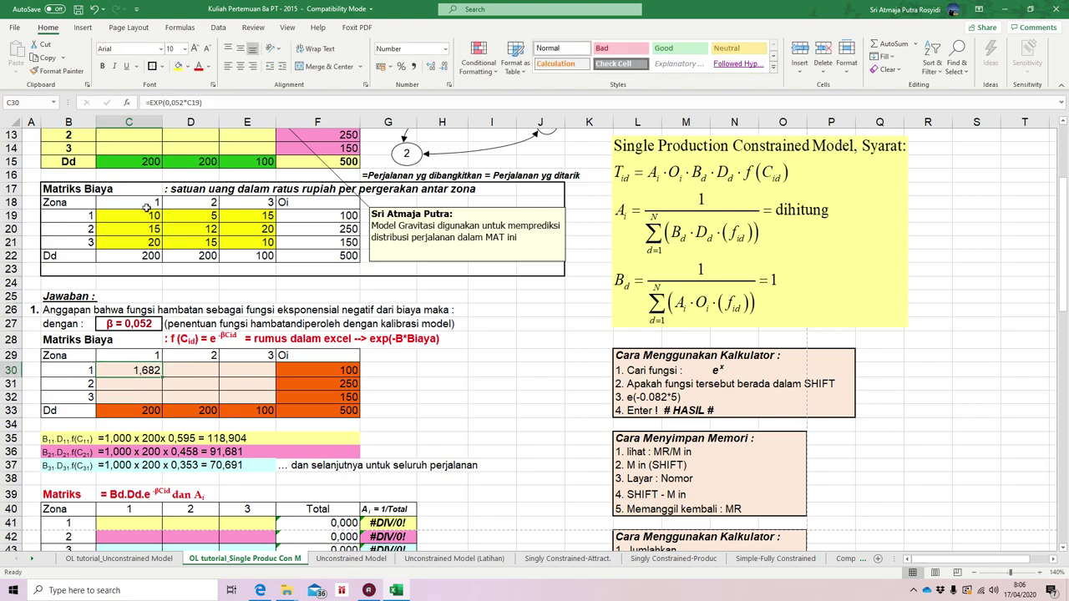
{"action": "left_click", "coordinate": [168, 102]}
{"action": "type", "text": "-"}
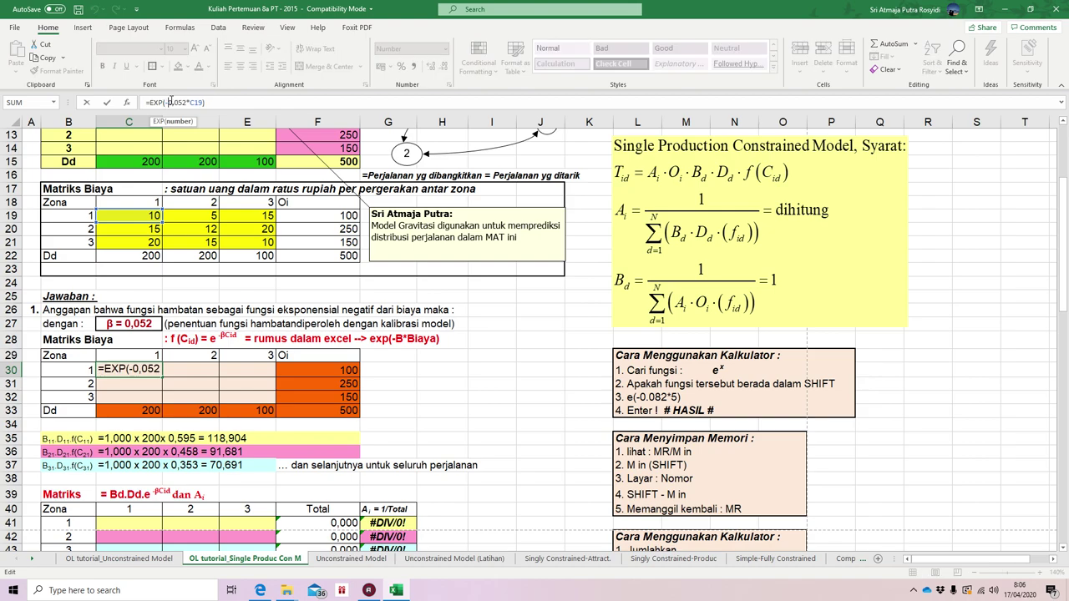
{"action": "key", "text": "Return"}
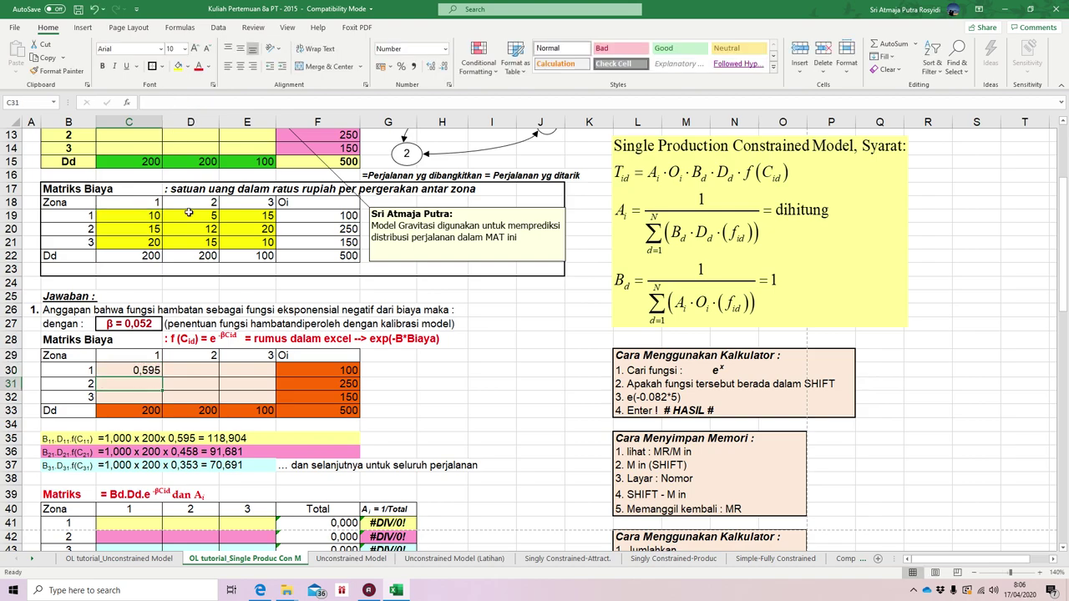
Fill the C30 formula across the whole zone matrix C30:E32
{"action": "left_click", "coordinate": [159, 375]}
{"action": "left_click_drag", "start_coordinate": [161, 376], "coordinate": [271, 408]}
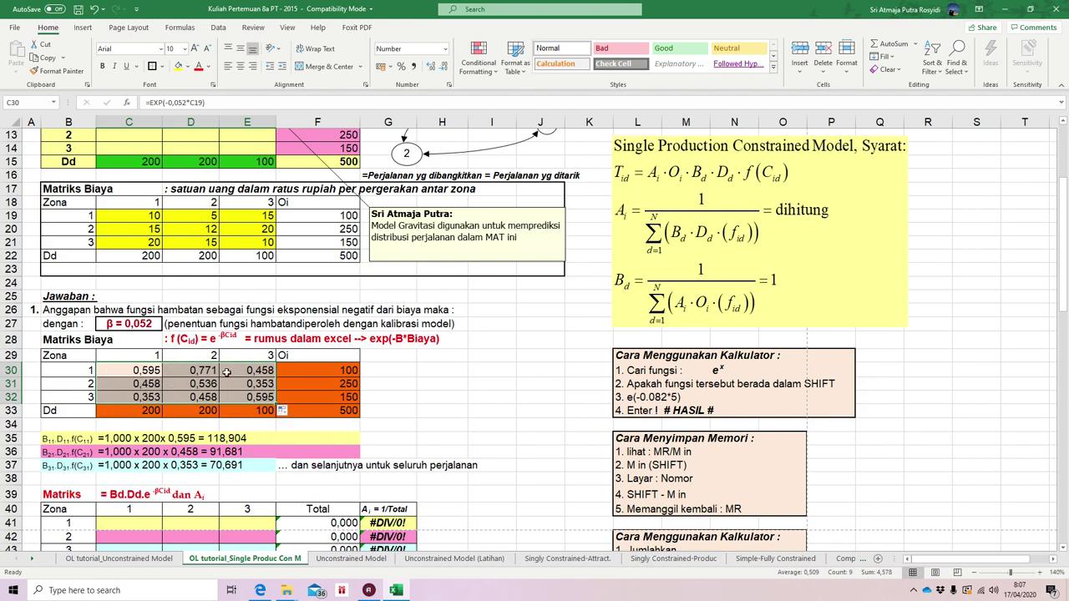
{"action": "left_click", "coordinate": [406, 373]}
Highlight the destination zone 1 column, C29:C32, with yellow fill
{"action": "scroll", "coordinate": [407, 372], "scroll_direction": "down", "scroll_amount": 1}
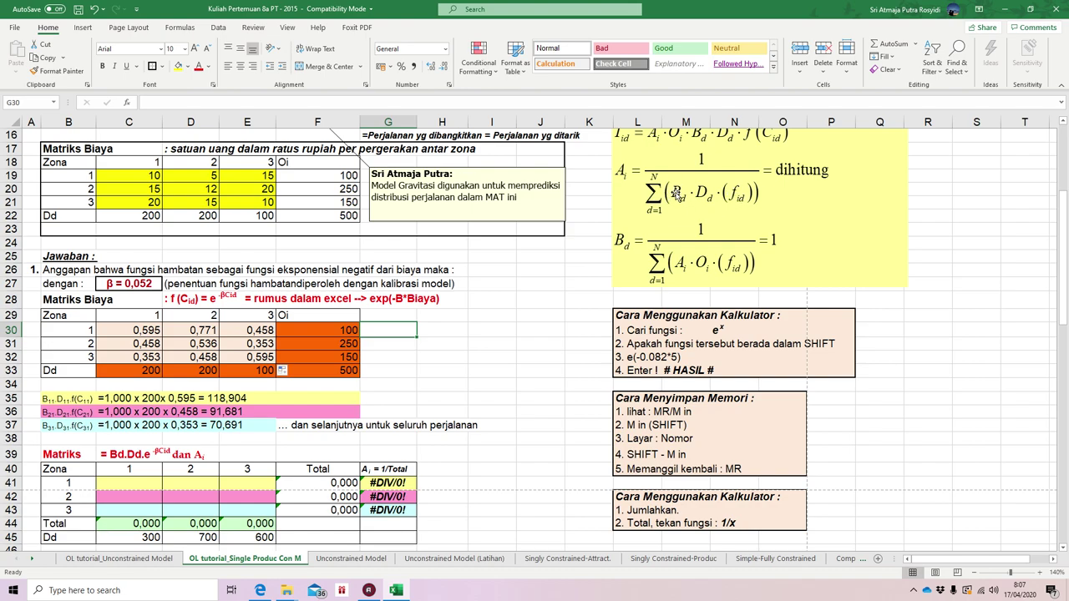
{"action": "left_click", "coordinate": [51, 401]}
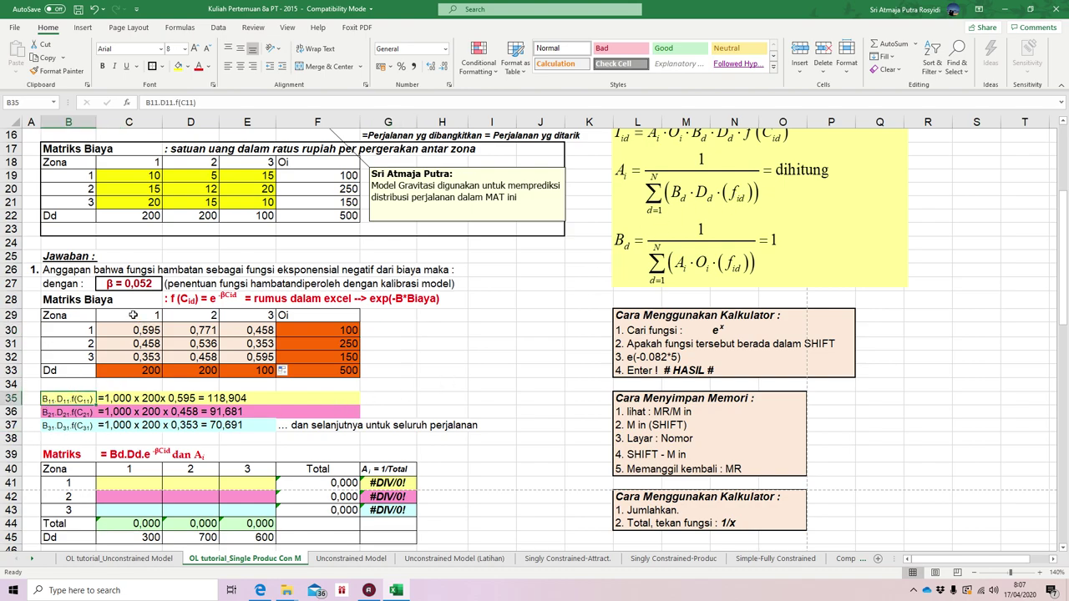
{"action": "left_click_drag", "start_coordinate": [133, 315], "coordinate": [133, 357]}
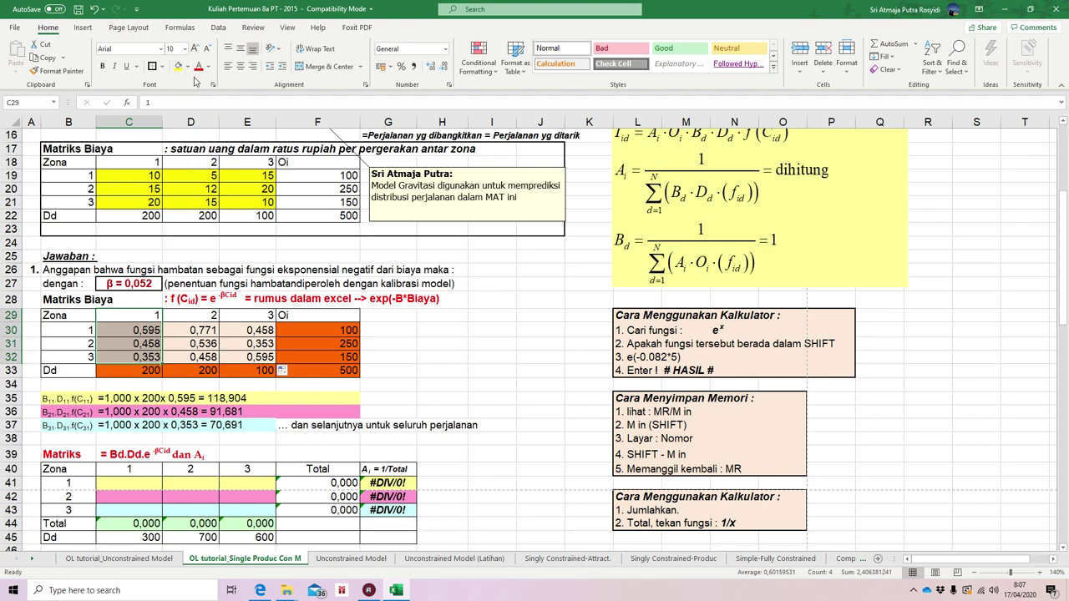
{"action": "left_click", "coordinate": [178, 66]}
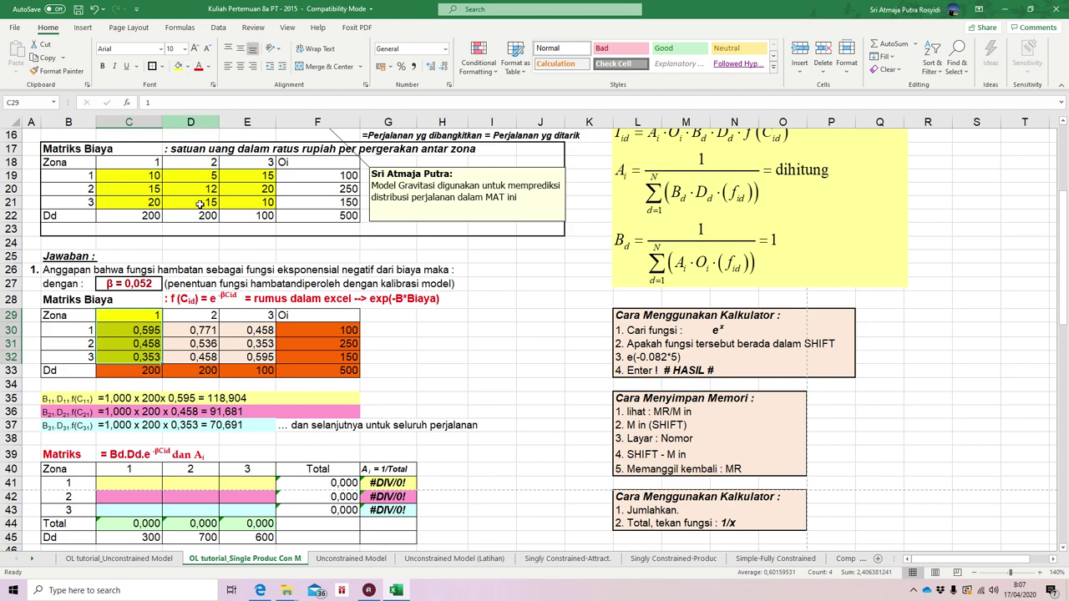
{"action": "left_click", "coordinate": [419, 374]}
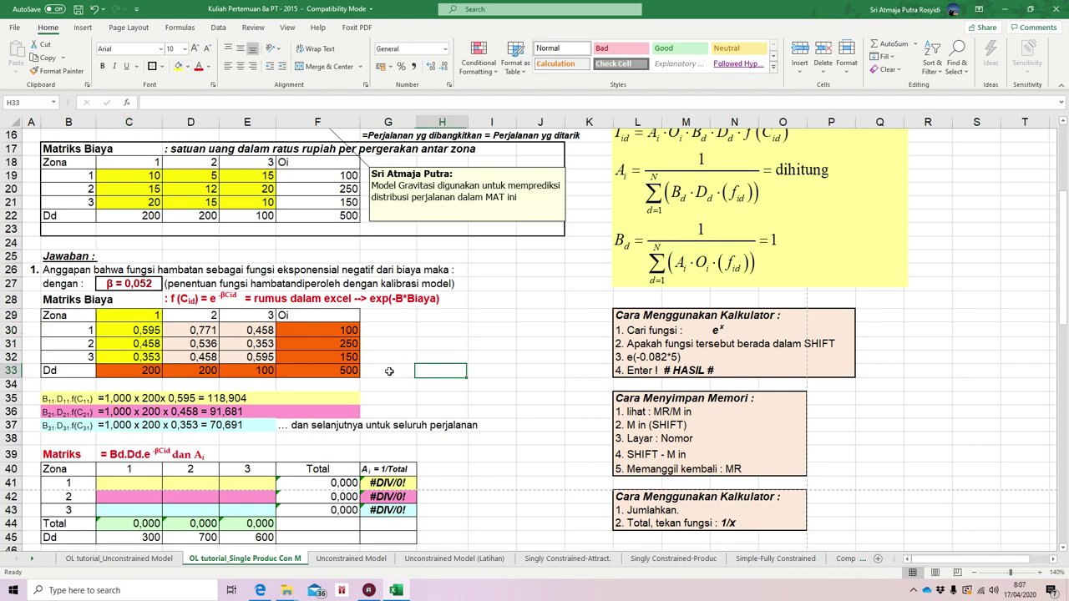
Examine the worked example in row 35 and compare its factors with C30, C33 and the Bd condition
{"action": "left_click", "coordinate": [111, 333]}
{"action": "left_click_drag", "start_coordinate": [111, 334], "coordinate": [127, 330]}
{"action": "left_click", "coordinate": [127, 330]}
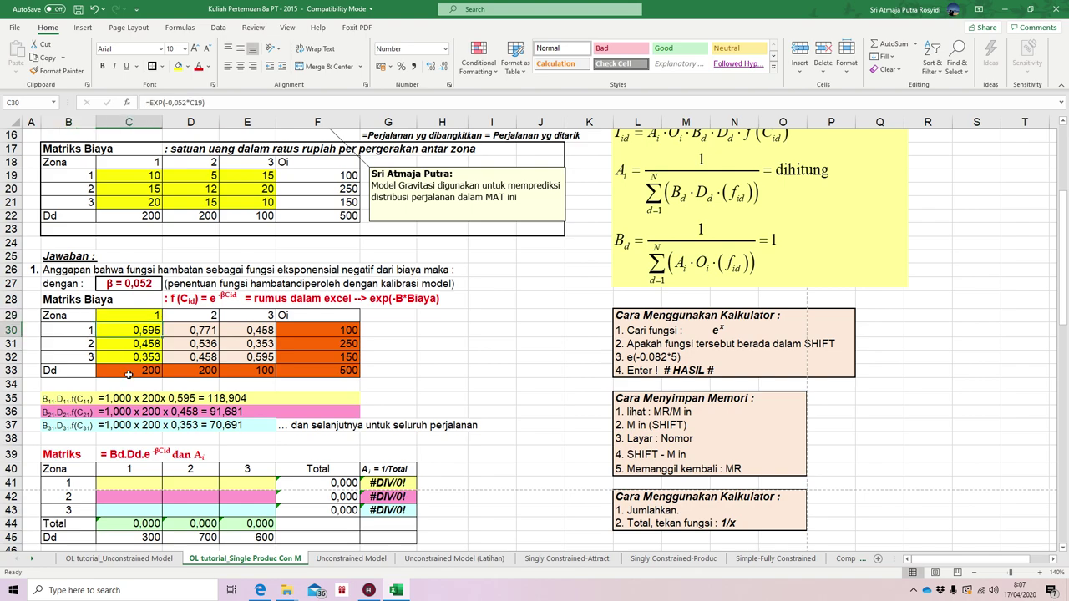
{"action": "left_click", "coordinate": [129, 374]}
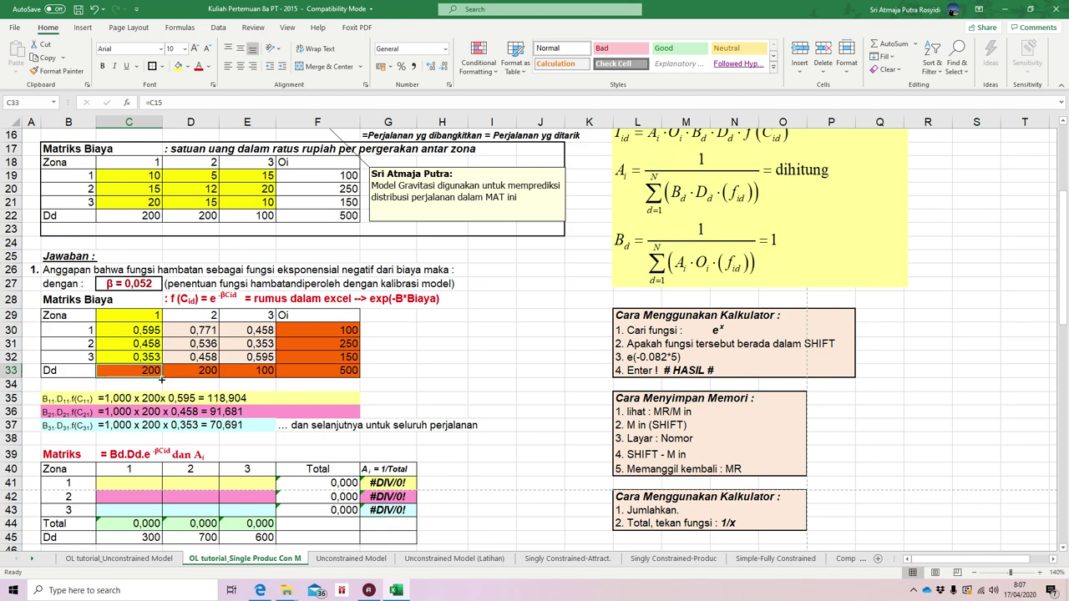
{"action": "left_click", "coordinate": [152, 331]}
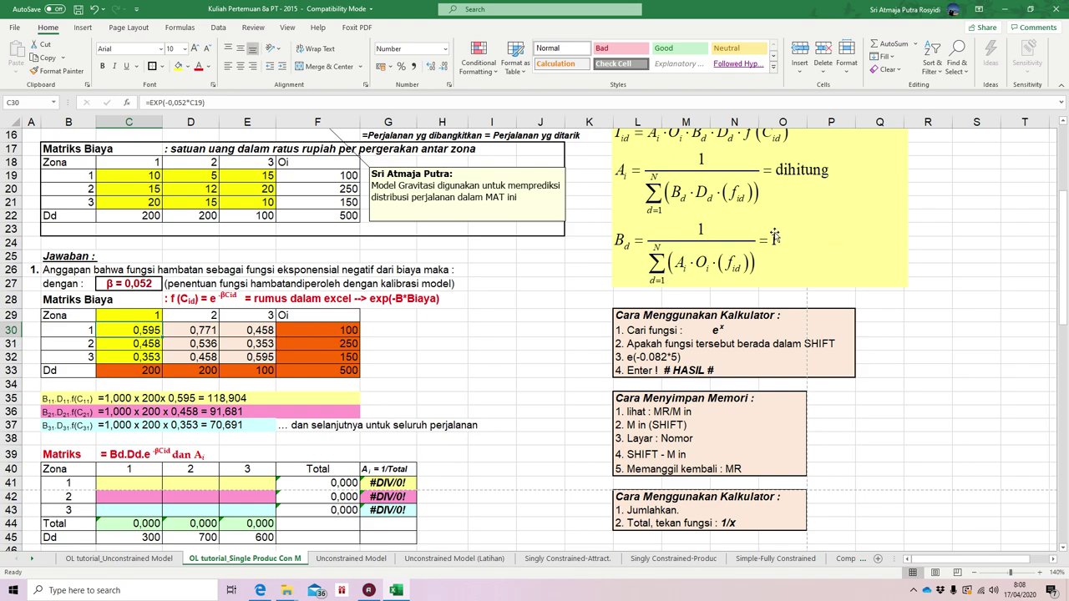
{"action": "left_click", "coordinate": [128, 401]}
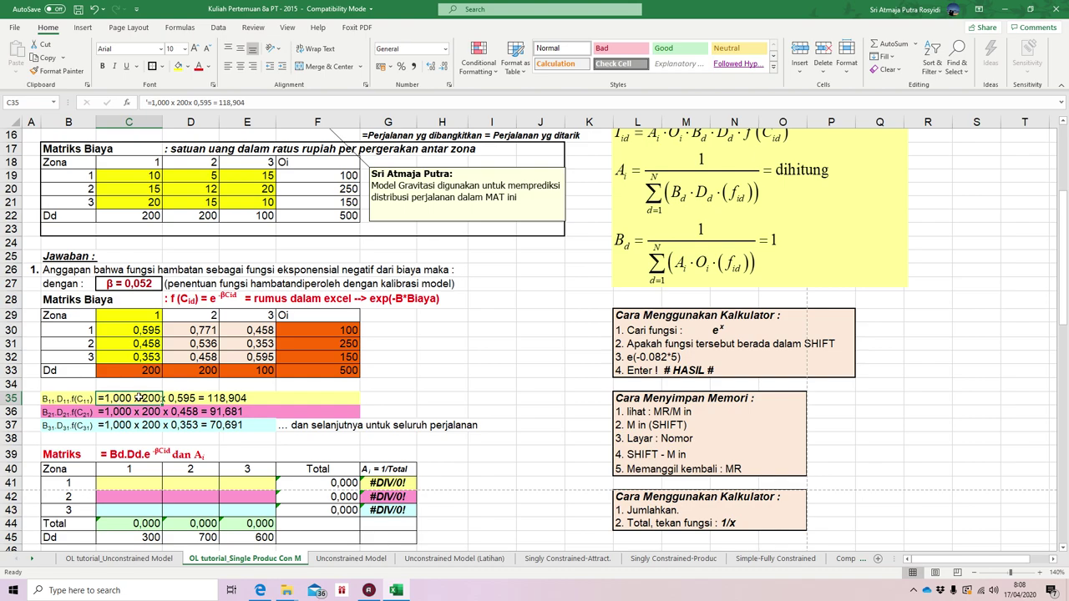
{"action": "left_click", "coordinate": [176, 405]}
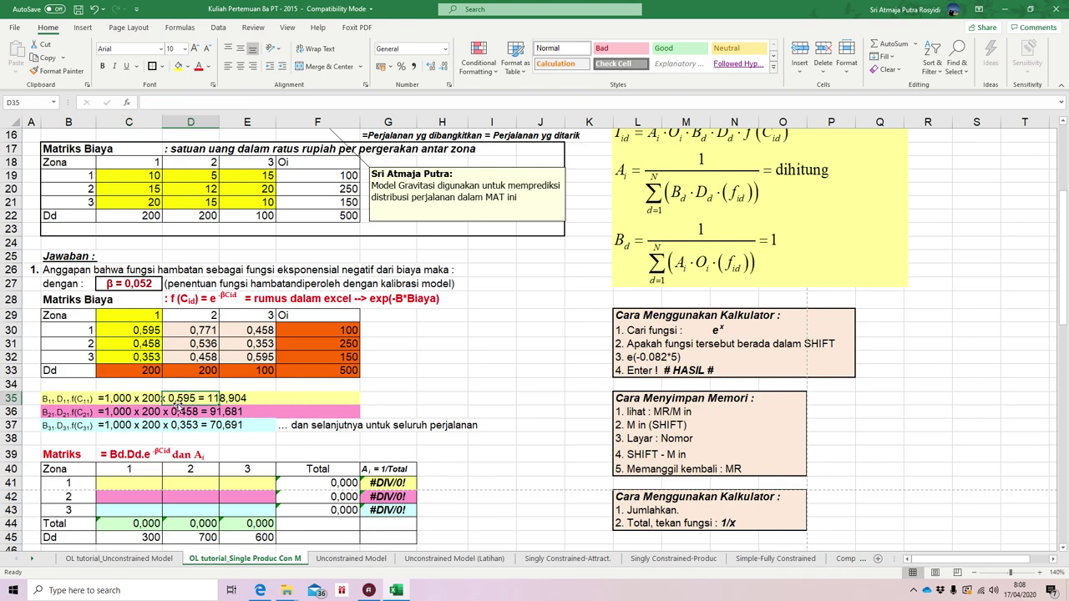
{"action": "key", "text": "Up"}
{"action": "key", "text": "Right"}
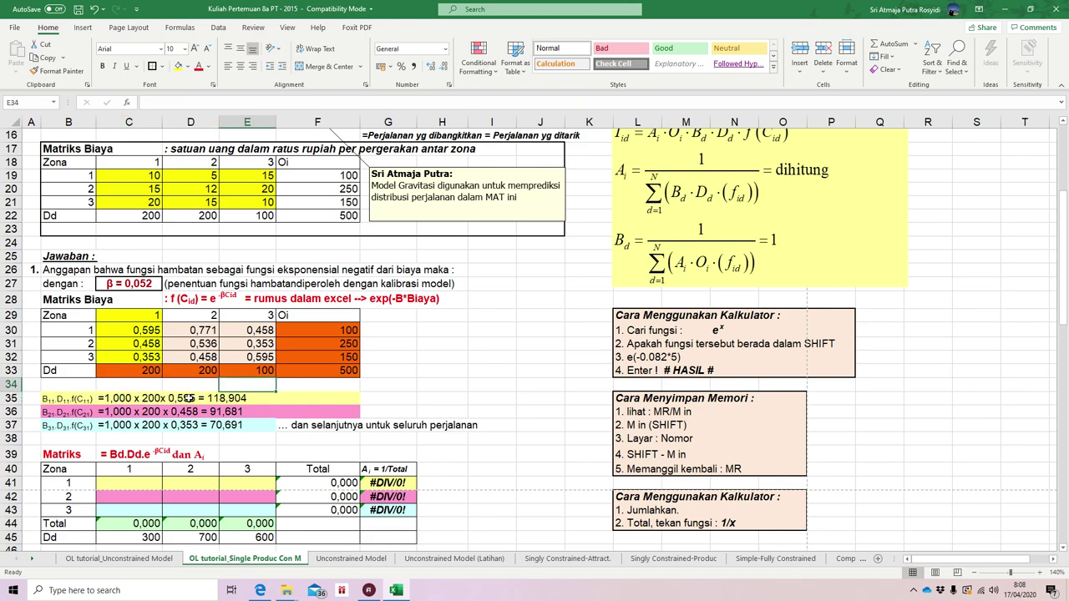
{"action": "left_click", "coordinate": [223, 399]}
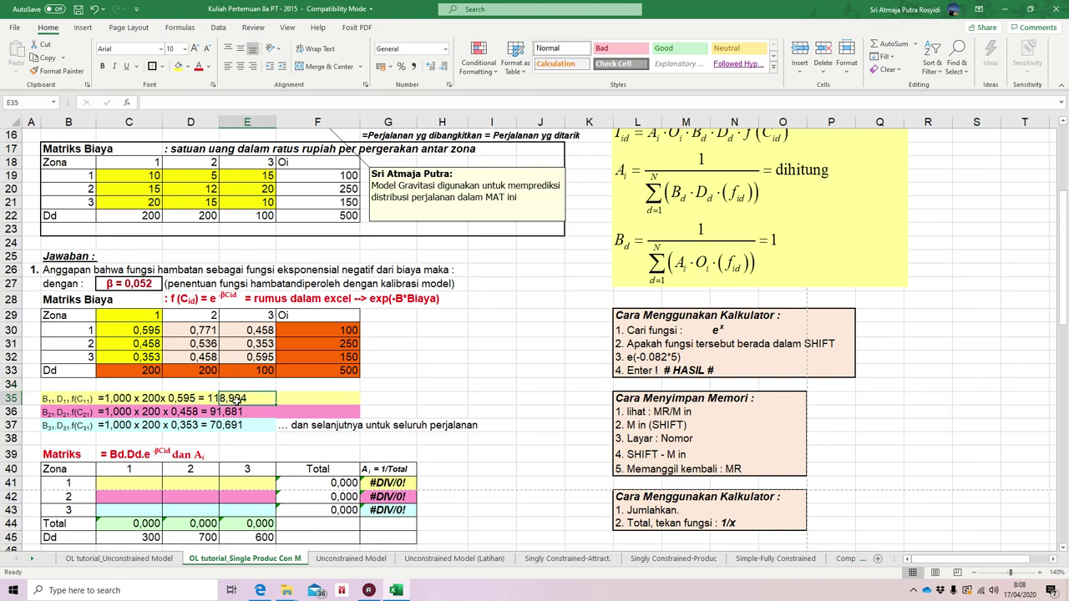
Enter the formula =1*C33*C30 in C41 for zone 1 to zone 1 of the Bd.Dd.e matrix
{"action": "left_click", "coordinate": [134, 485]}
{"action": "type", "text": "="}
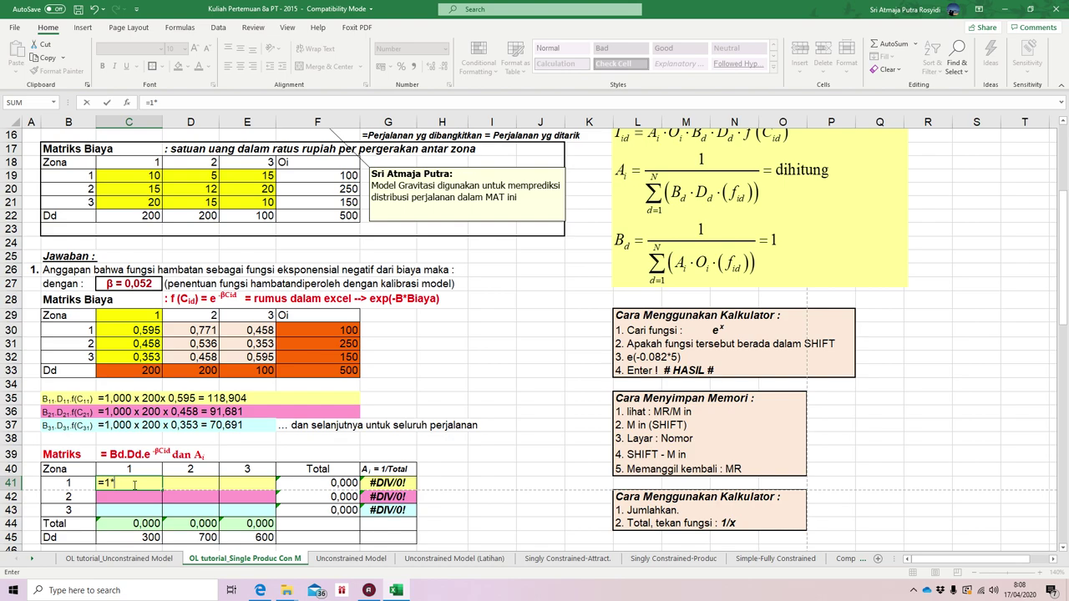
{"action": "type", "text": "1*"}
{"action": "left_click", "coordinate": [126, 370]}
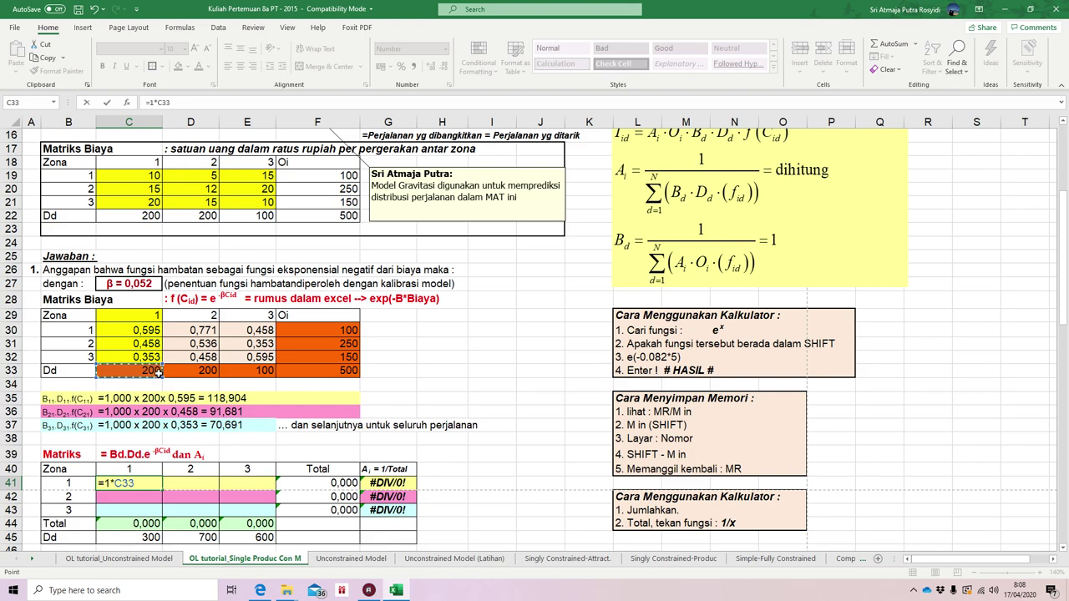
{"action": "type", "text": "*"}
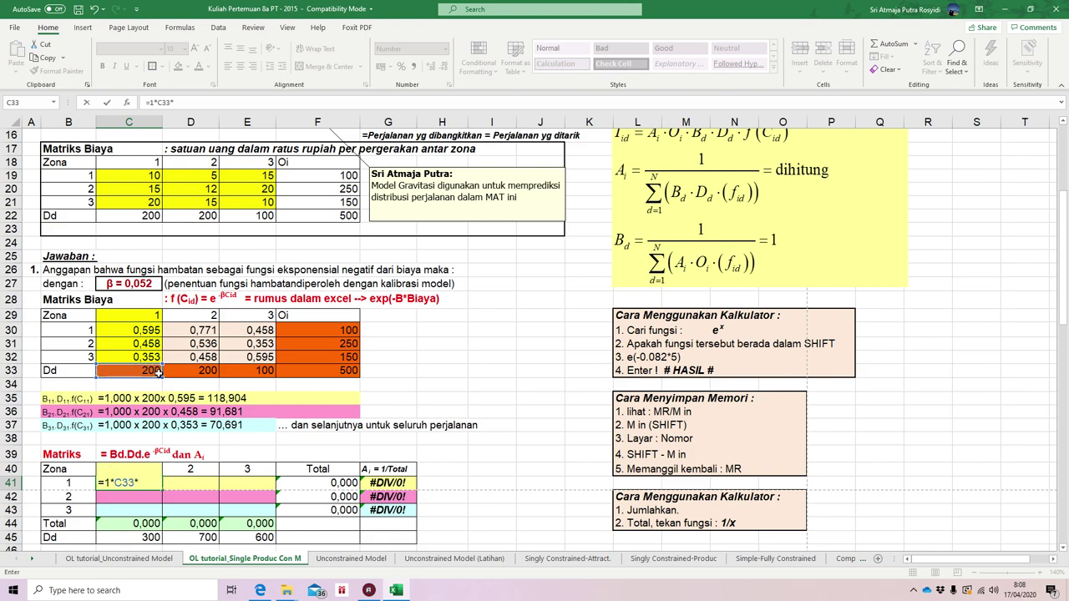
{"action": "left_click", "coordinate": [142, 330]}
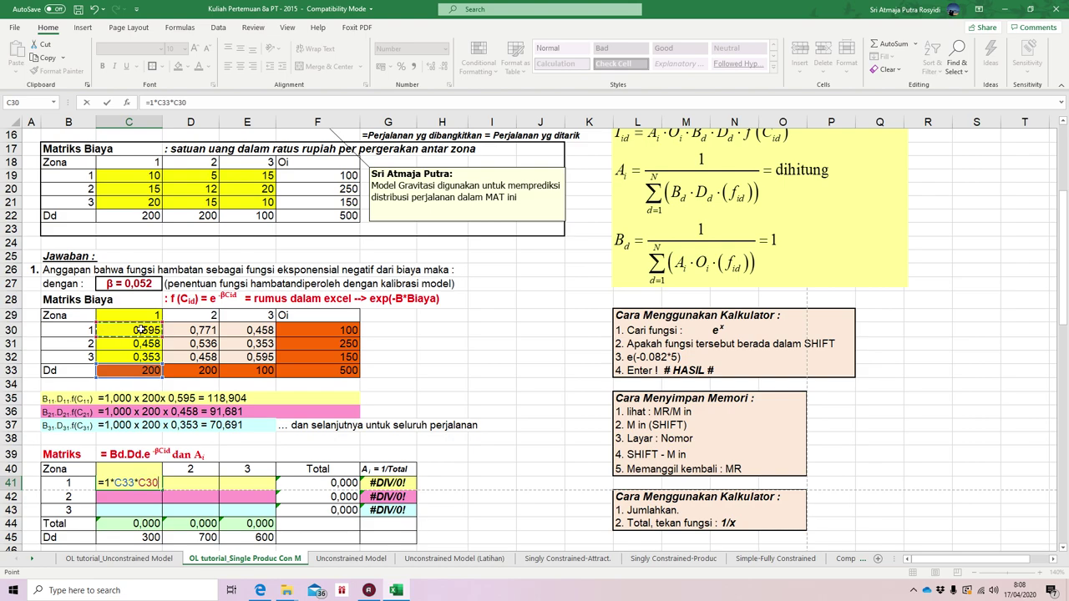
{"action": "key", "text": "Return"}
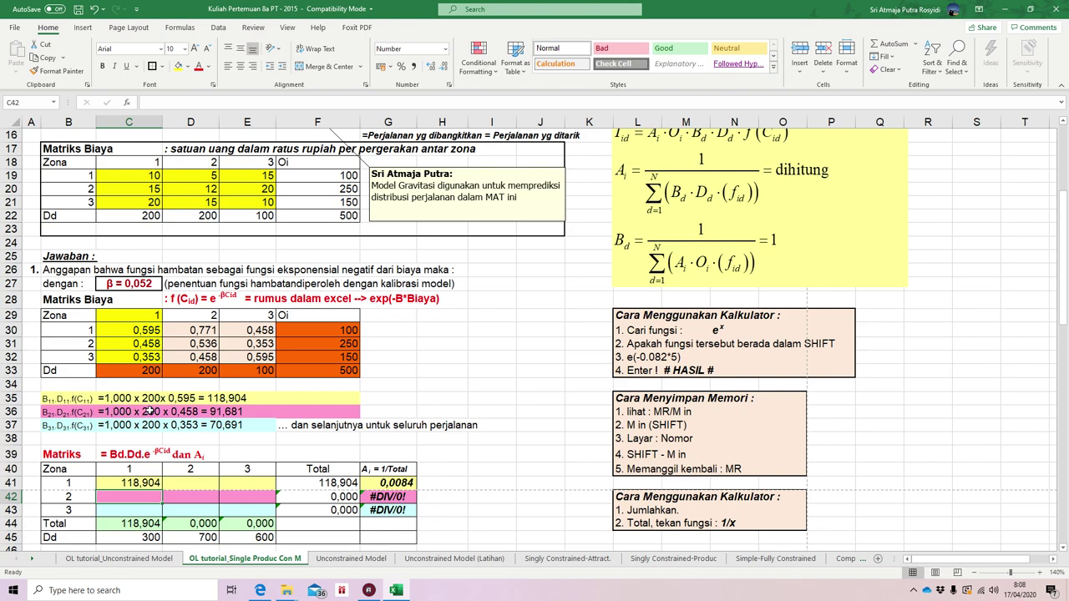
Enter the formula =1*C33*C31 in C42 for zone 2 to zone 1, following the worked example in row 36
{"action": "left_click", "coordinate": [149, 370]}
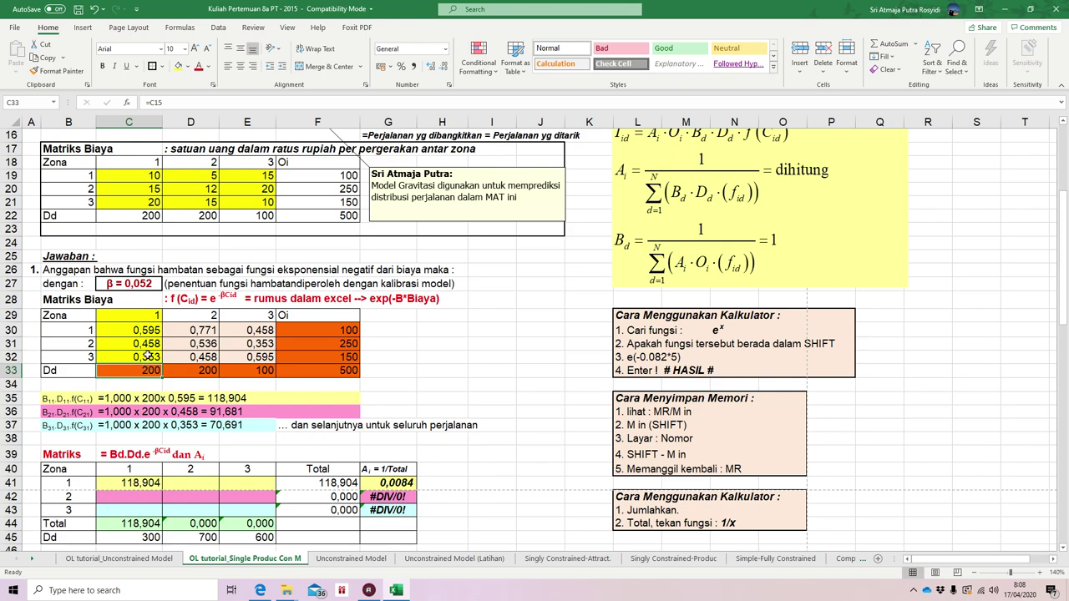
{"action": "left_click", "coordinate": [179, 412]}
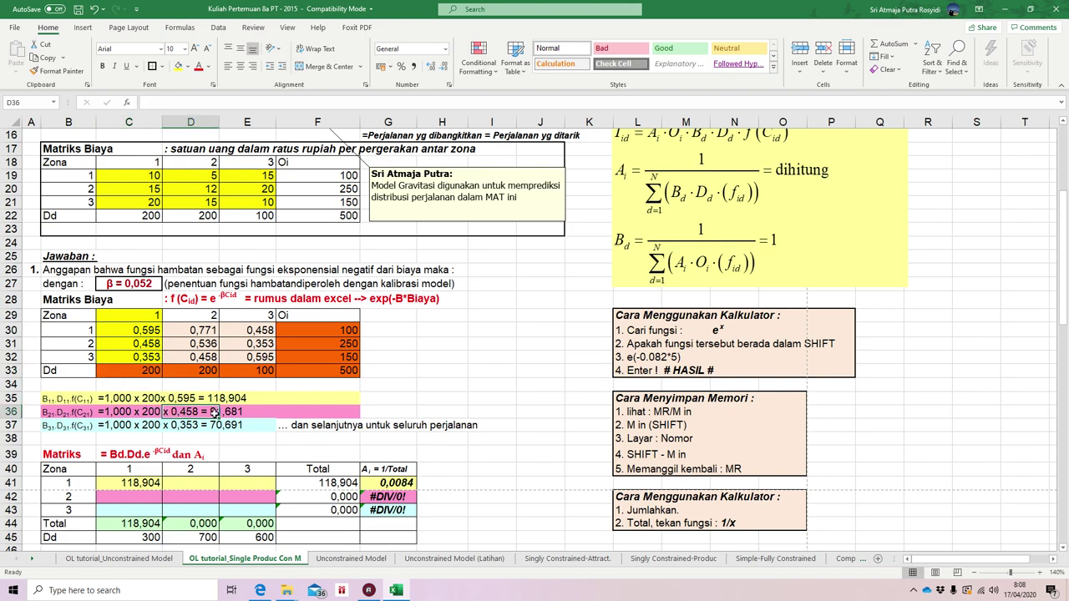
{"action": "left_click", "coordinate": [147, 344]}
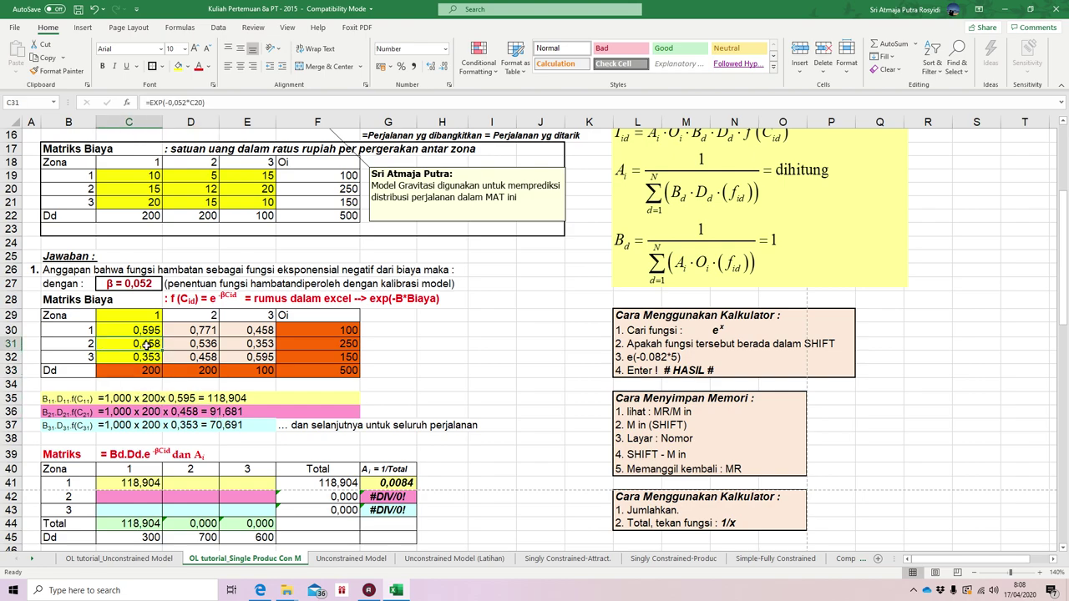
{"action": "left_click", "coordinate": [142, 496]}
{"action": "type", "text": "=1*"}
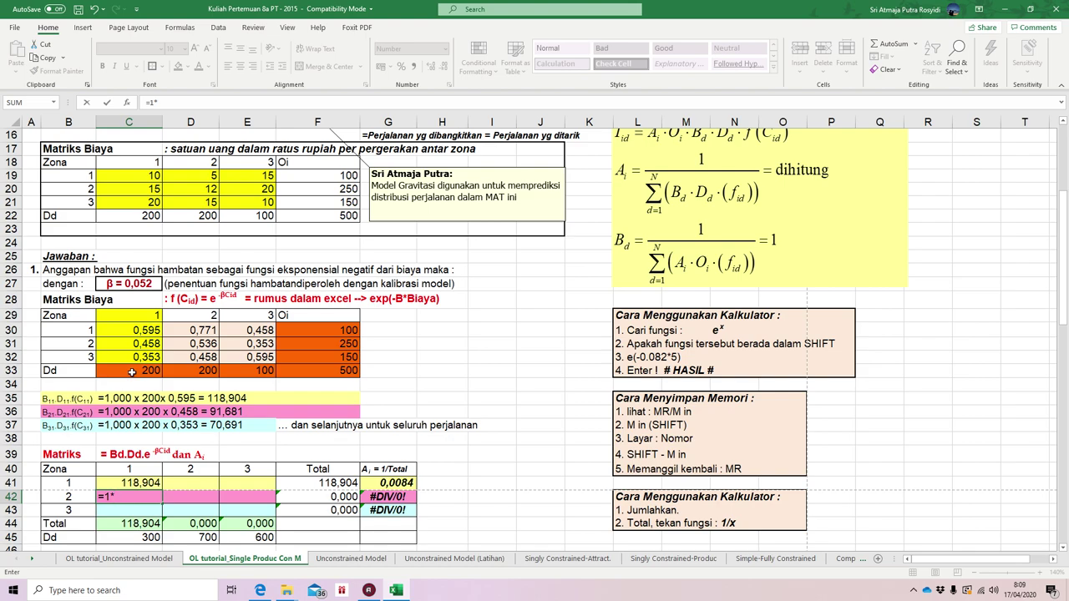
{"action": "left_click", "coordinate": [132, 371]}
{"action": "type", "text": "*"}
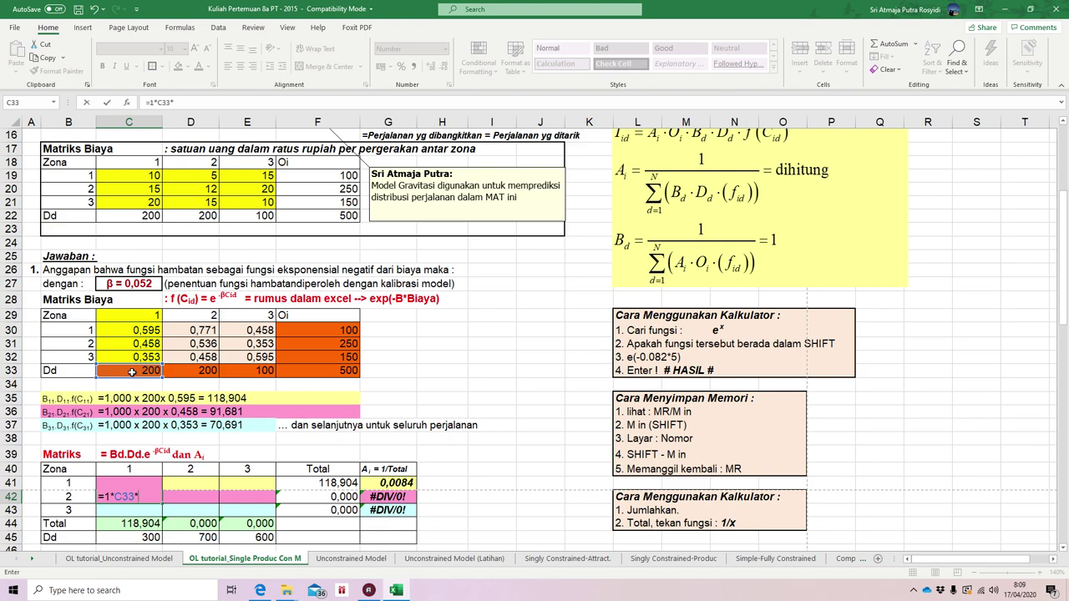
{"action": "left_click", "coordinate": [139, 343]}
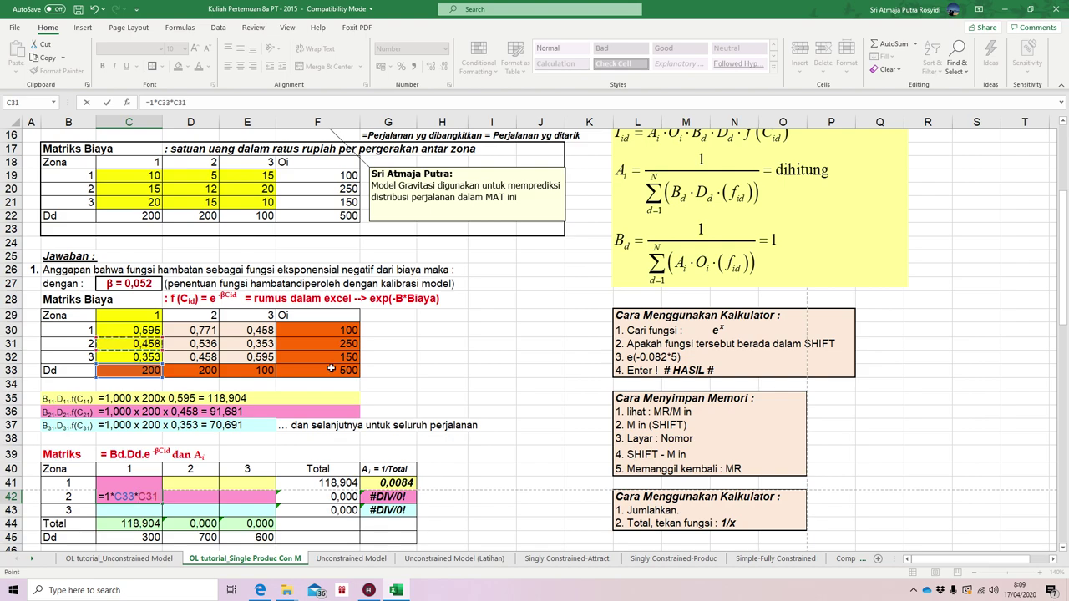
{"action": "key", "text": "Return"}
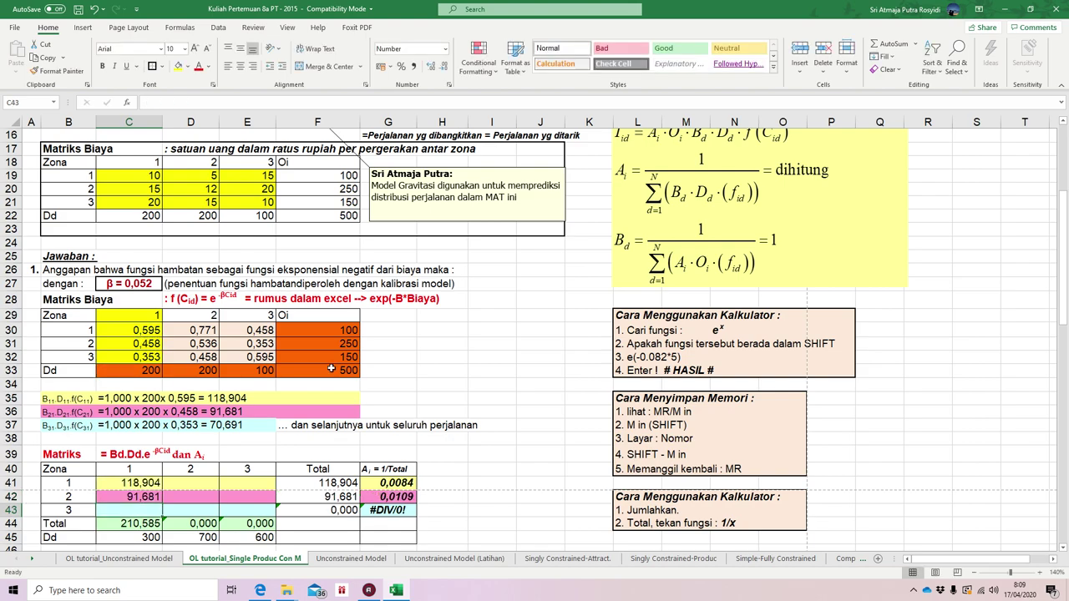
Enter the formula =1*C33*C32 in C43 for zone 3 to zone 1 of the Bd.Dd.e matrix
{"action": "type", "text": "="}
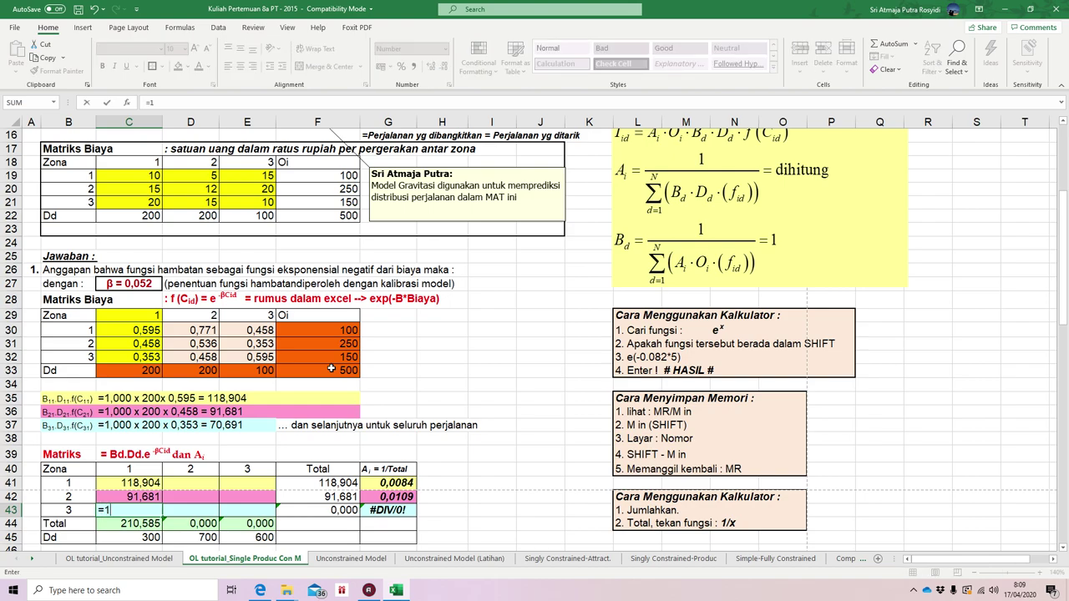
{"action": "type", "text": "1*"}
{"action": "left_click", "coordinate": [147, 369]}
{"action": "type", "text": "*"}
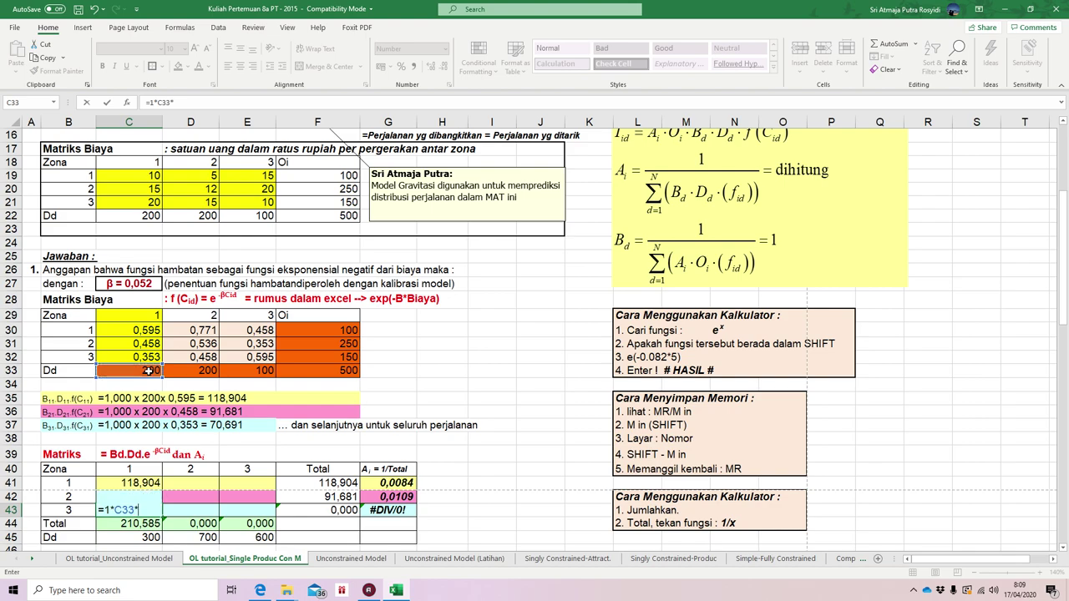
{"action": "left_click", "coordinate": [130, 355]}
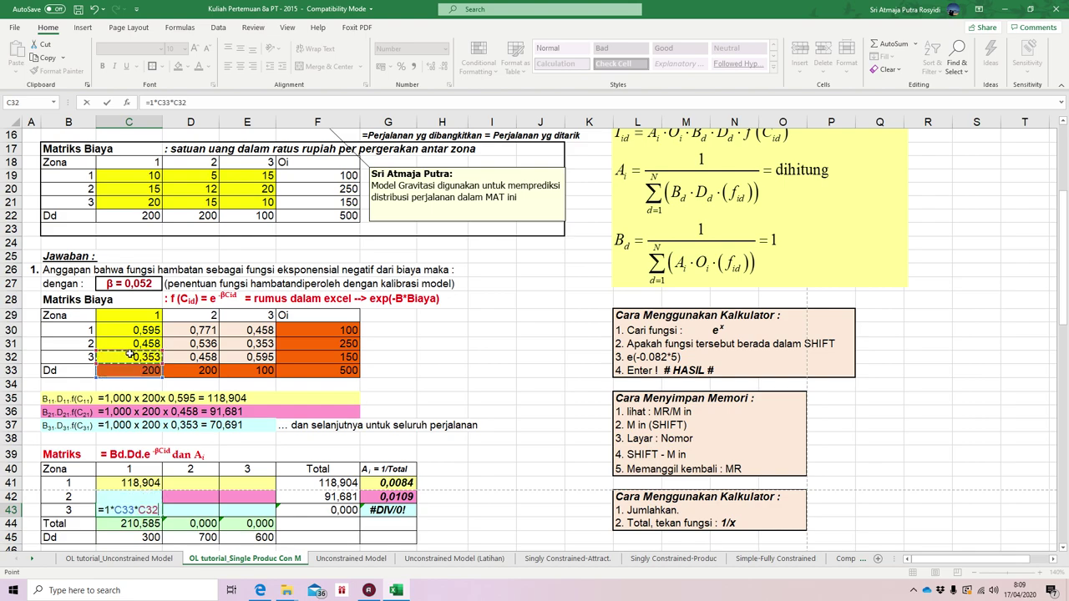
{"action": "key", "text": "Return"}
Fill the C41 formula across to D41:E41 and check the cell references in both copied formulas
{"action": "left_click", "coordinate": [145, 484]}
{"action": "left_click_drag", "start_coordinate": [214, 487], "coordinate": [263, 488]}
{"action": "double_click", "coordinate": [203, 483]}
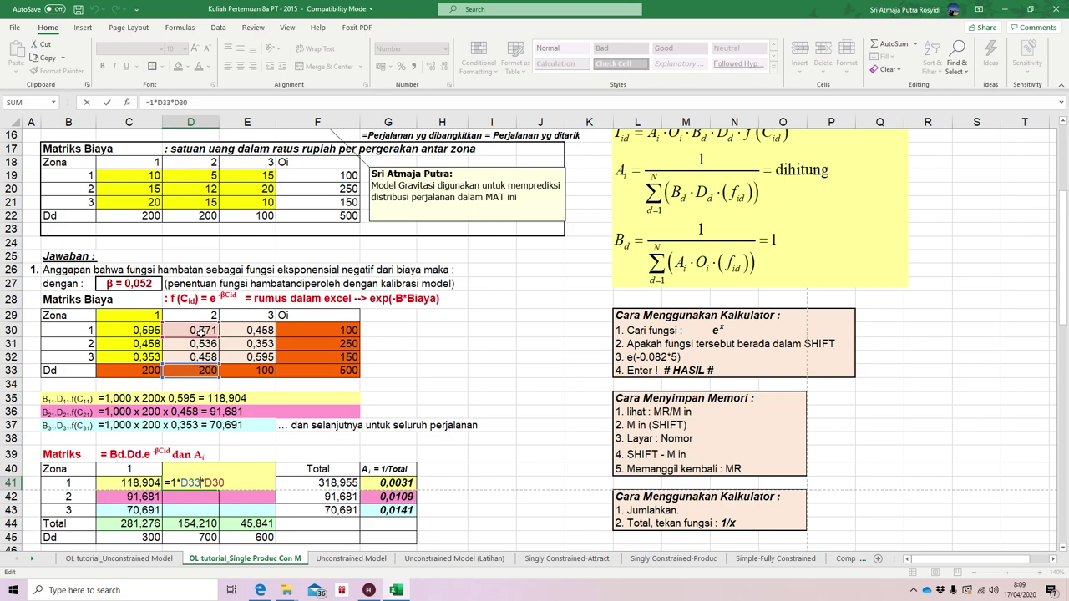
{"action": "key", "text": "Return"}
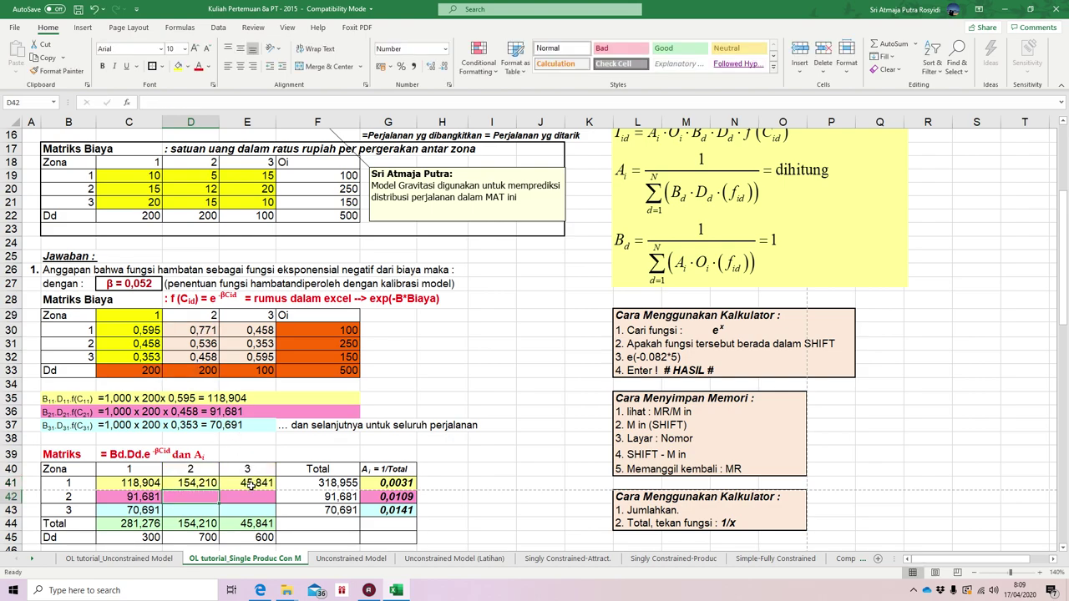
{"action": "double_click", "coordinate": [251, 483]}
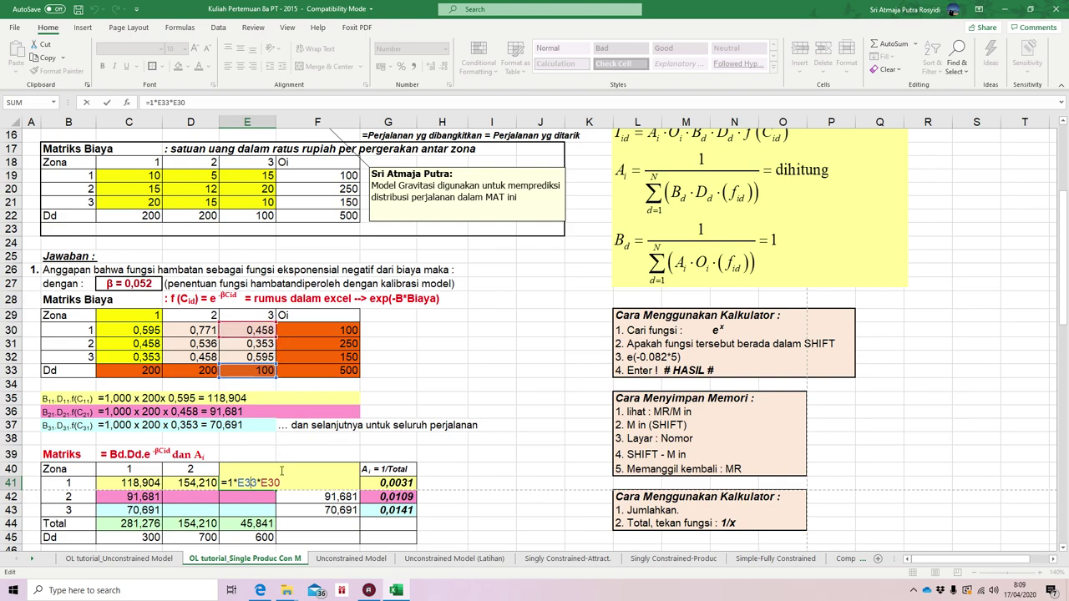
{"action": "key", "text": "Return"}
Fill the zone 2 and zone 3 formulas from C42 and C43 across to column E
{"action": "left_click", "coordinate": [143, 496]}
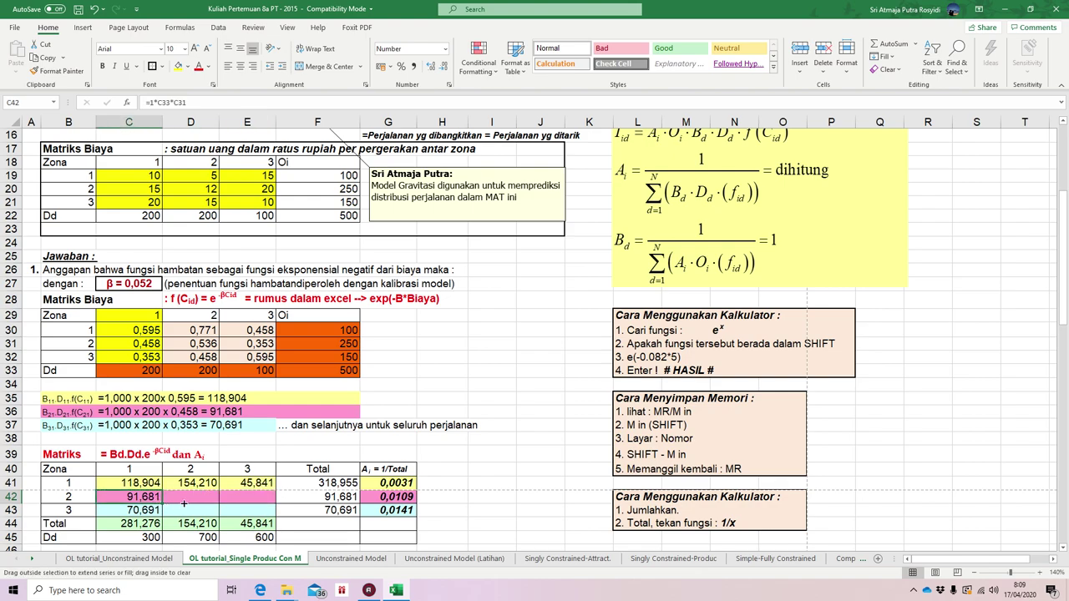
{"action": "left_click_drag", "start_coordinate": [192, 504], "coordinate": [252, 499]}
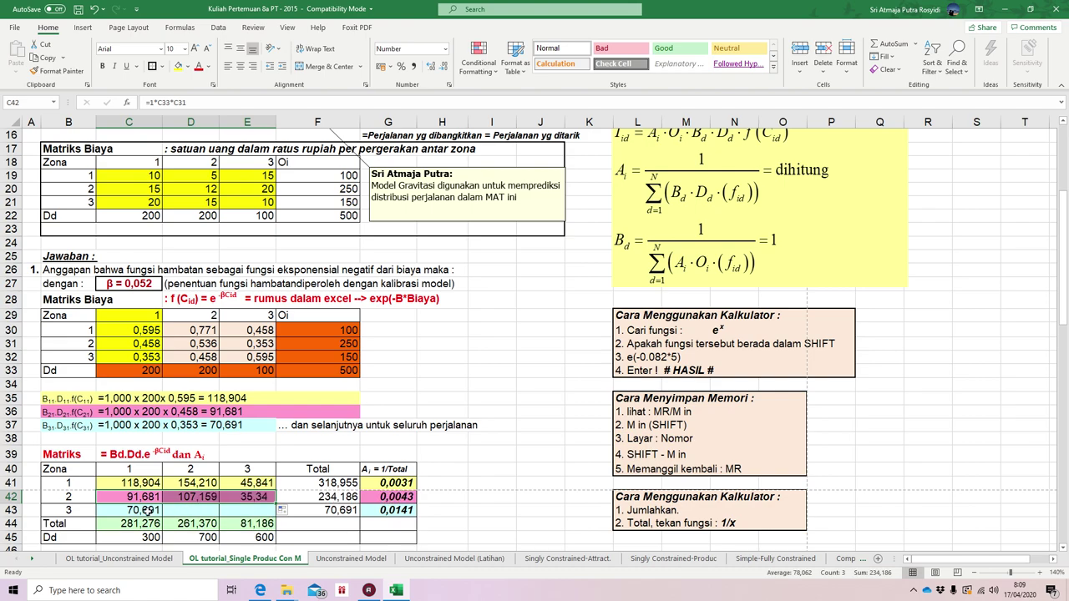
{"action": "left_click", "coordinate": [147, 512]}
{"action": "left_click_drag", "start_coordinate": [163, 517], "coordinate": [252, 516]}
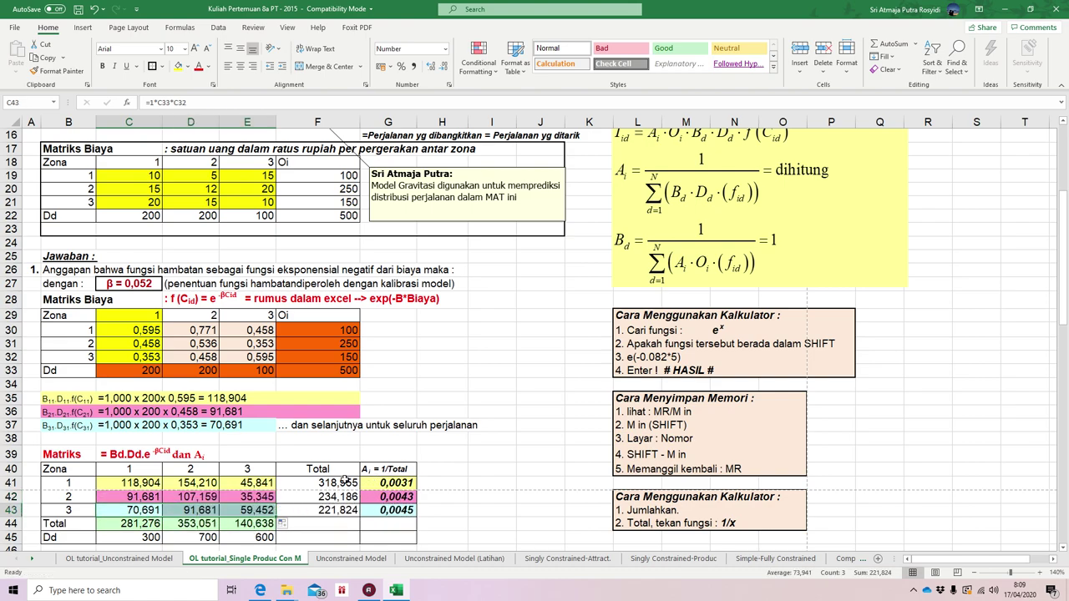
Examine the row totals in F41:F43 with the cells they sum, and the Ai = 1/Total formula in G41
{"action": "left_click", "coordinate": [338, 483]}
{"action": "mouse_move", "coordinate": [336, 493]}
{"action": "left_mouse_down"}
{"action": "mouse_move", "coordinate": [337, 511]}
{"action": "mouse_move", "coordinate": [335, 484]}
{"action": "mouse_move", "coordinate": [335, 513]}
{"action": "mouse_move", "coordinate": [329, 482]}
{"action": "left_mouse_up"}
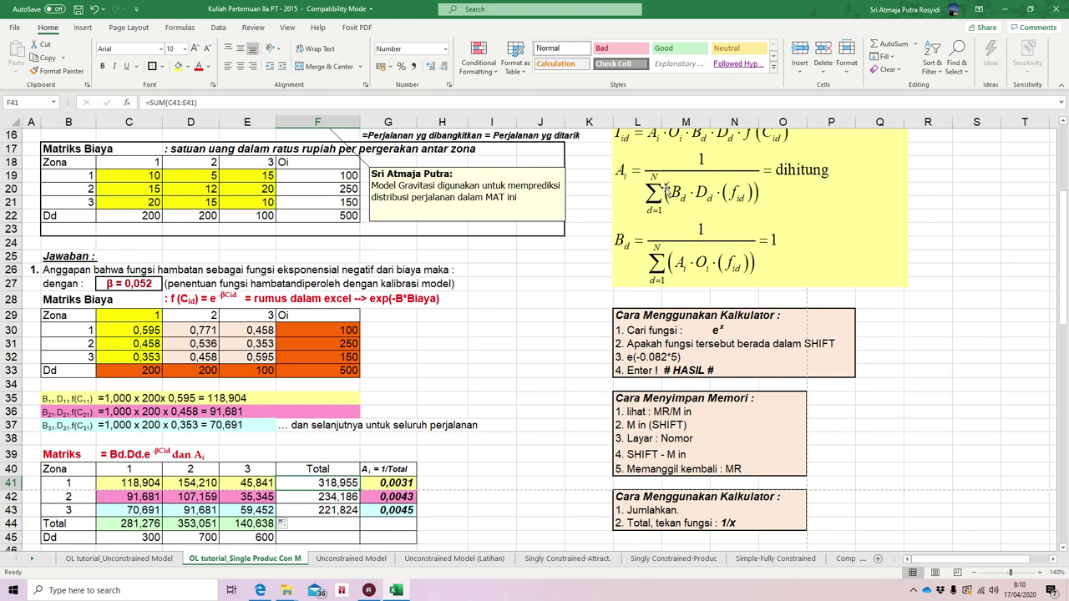
{"action": "double_click", "coordinate": [312, 482]}
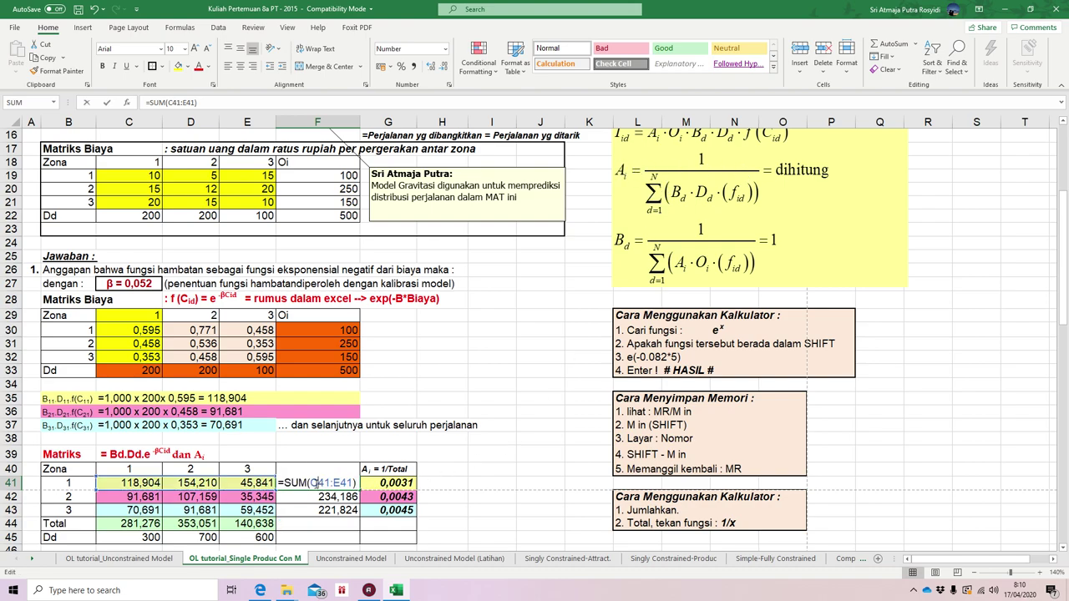
{"action": "key", "text": "Escape"}
{"action": "left_click_drag", "start_coordinate": [150, 483], "coordinate": [230, 482]}
{"action": "left_click_drag", "start_coordinate": [149, 496], "coordinate": [247, 496]}
{"action": "left_click", "coordinate": [321, 495]}
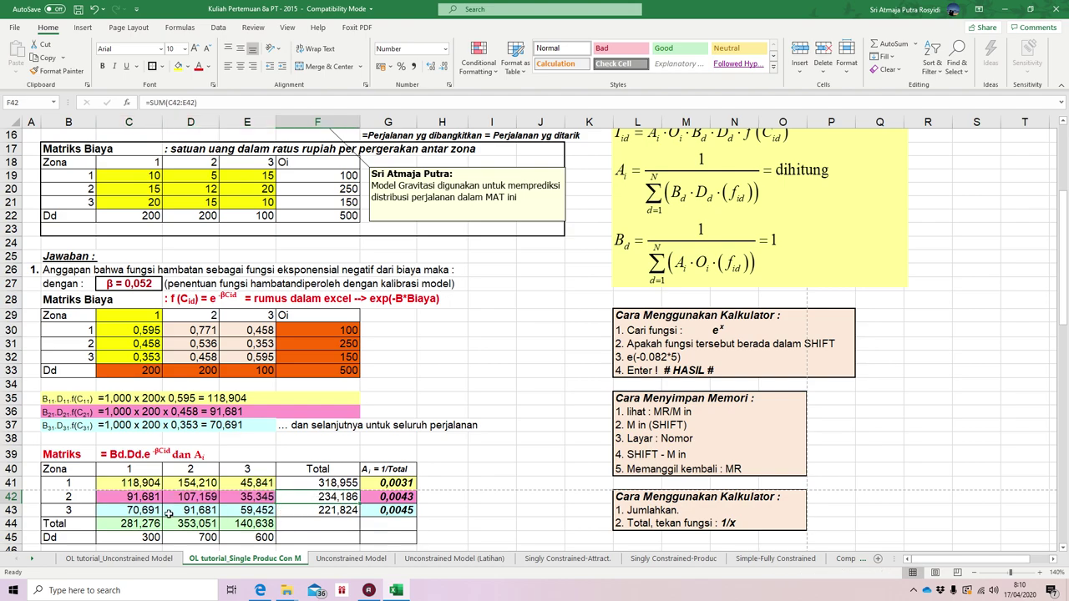
{"action": "left_click_drag", "start_coordinate": [140, 511], "coordinate": [251, 511]}
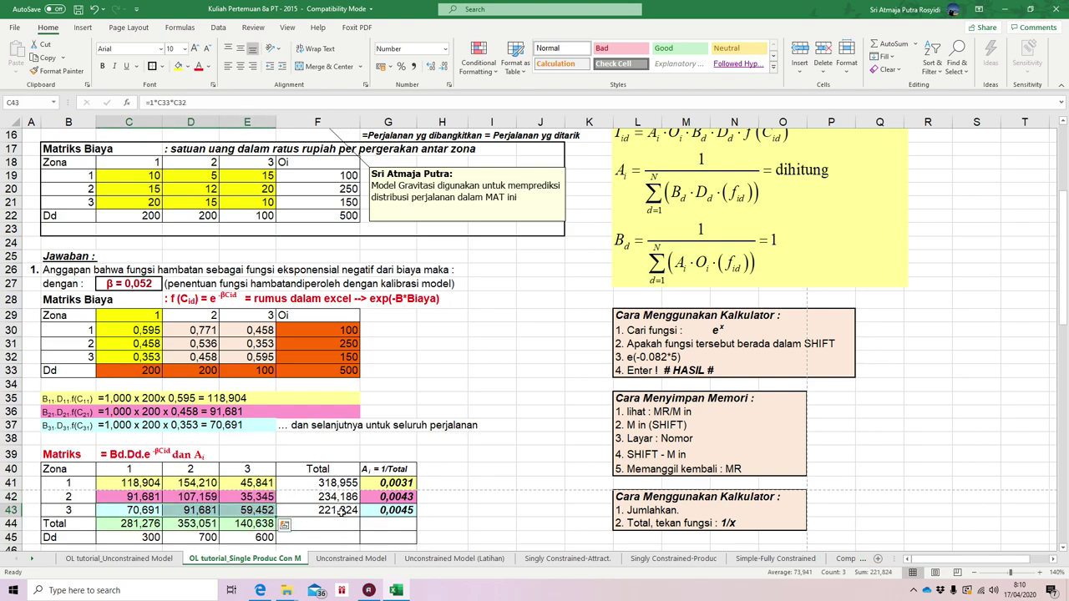
{"action": "left_click", "coordinate": [340, 511]}
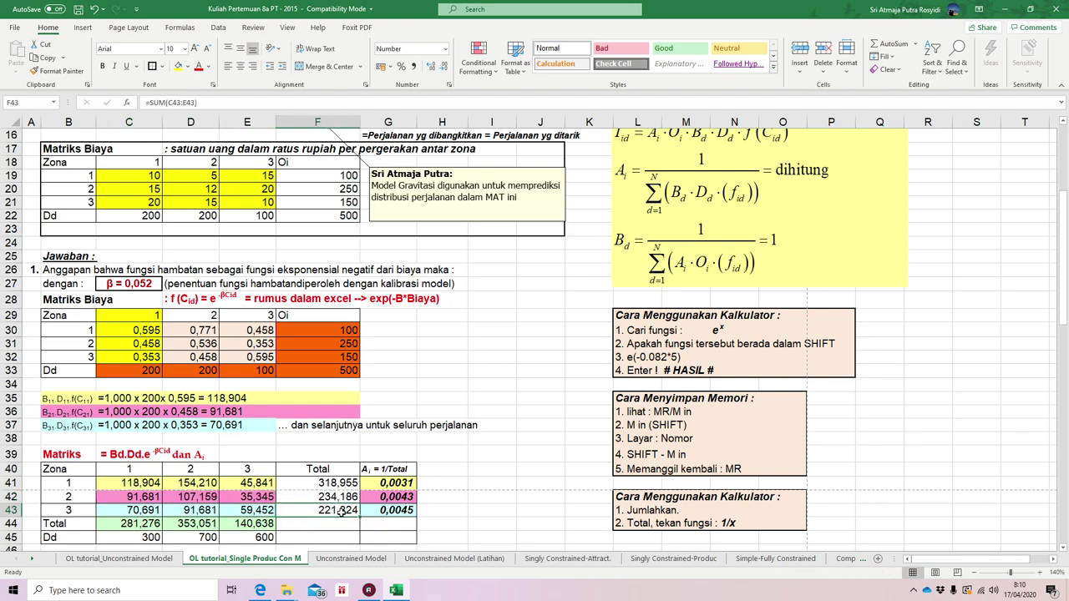
{"action": "left_click", "coordinate": [390, 484]}
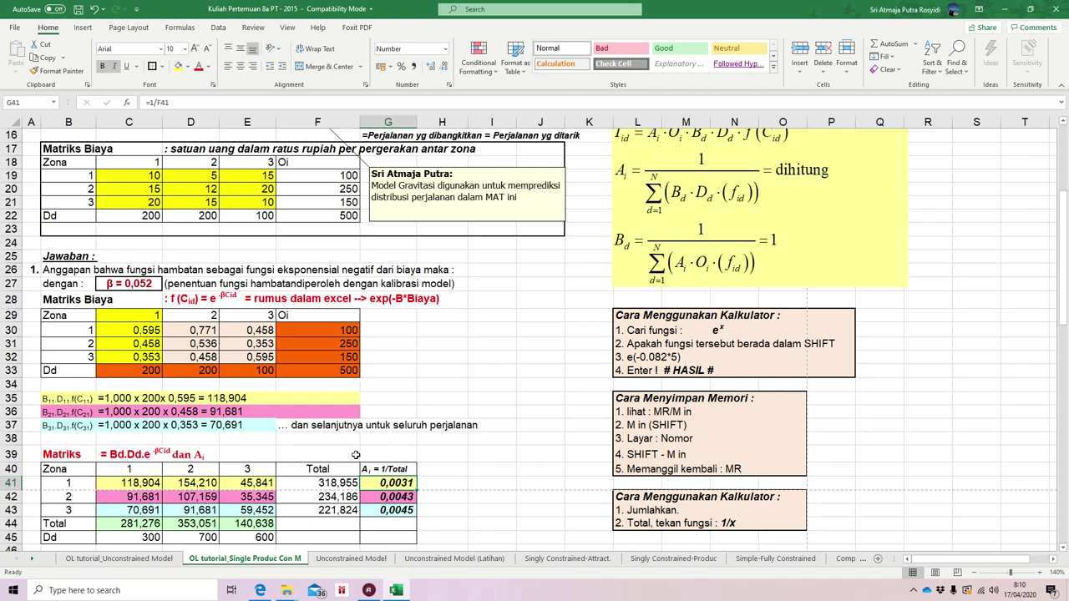
Examine the T11 trip distribution formula in H48 and compare it with the Tid equation of the single production constrained model
{"action": "scroll", "coordinate": [356, 455], "scroll_direction": "down", "scroll_amount": 1}
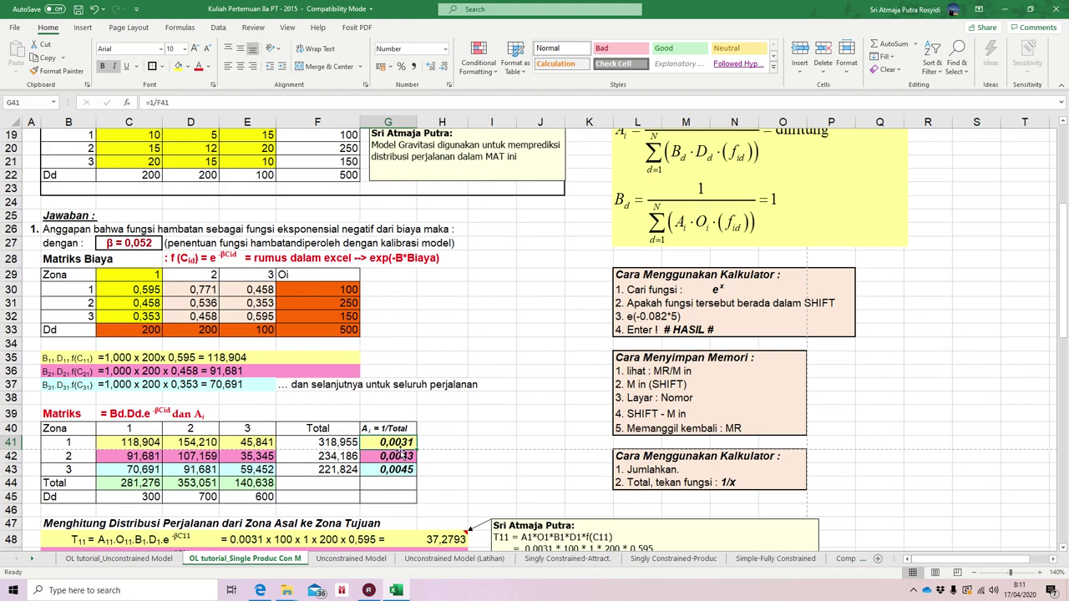
{"action": "scroll", "coordinate": [401, 454], "scroll_direction": "down", "scroll_amount": 1}
{"action": "scroll", "coordinate": [400, 450], "scroll_direction": "down", "scroll_amount": 1}
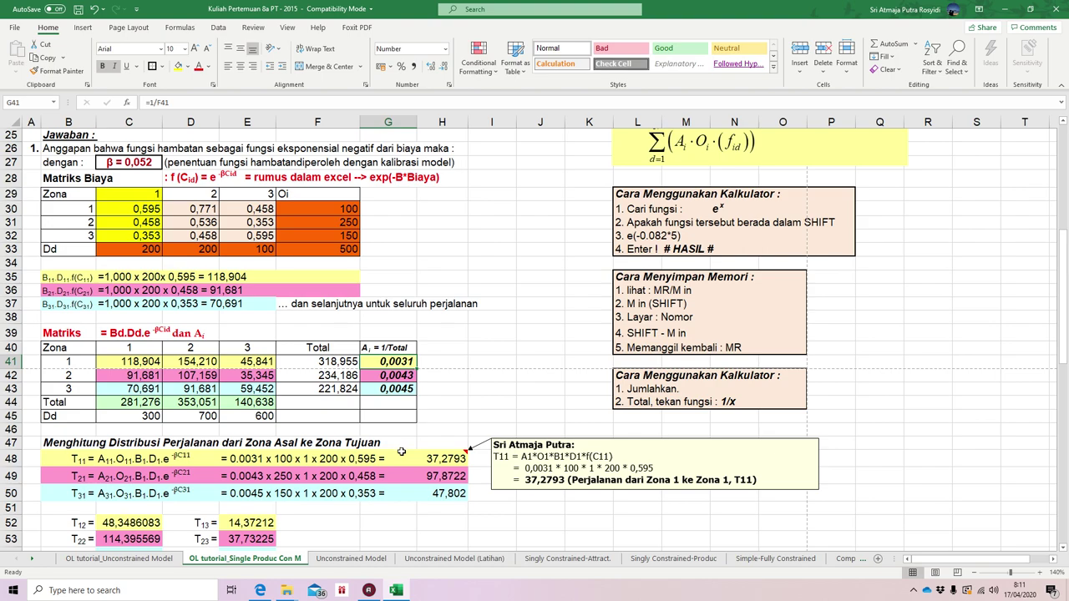
{"action": "scroll", "coordinate": [401, 452], "scroll_direction": "down", "scroll_amount": 1}
{"action": "scroll", "coordinate": [401, 452], "scroll_direction": "down", "scroll_amount": 1}
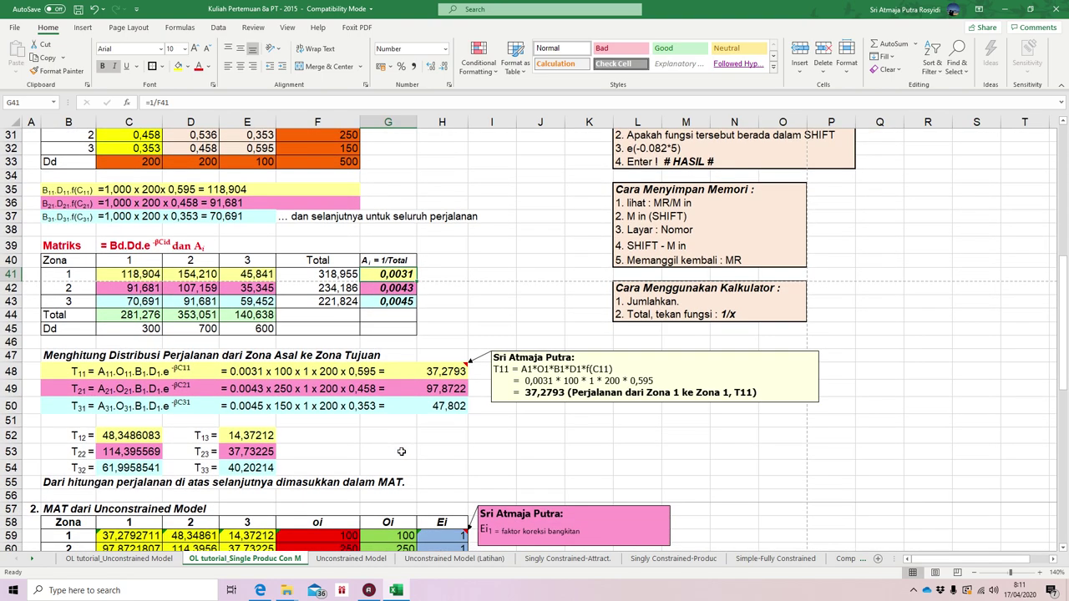
{"action": "scroll", "coordinate": [402, 452], "scroll_direction": "up", "scroll_amount": 1}
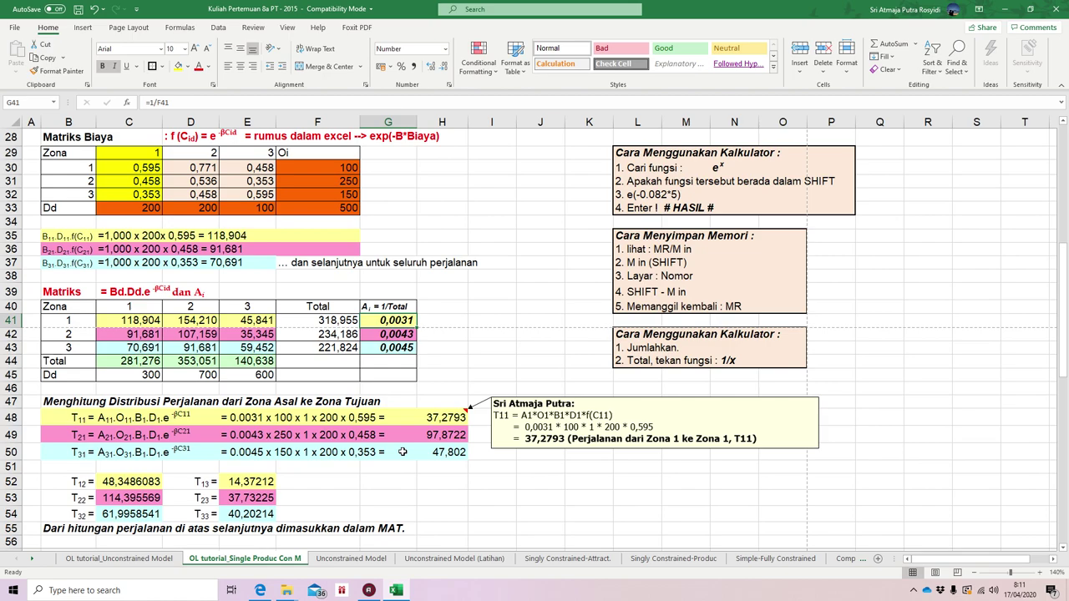
{"action": "left_click", "coordinate": [454, 418]}
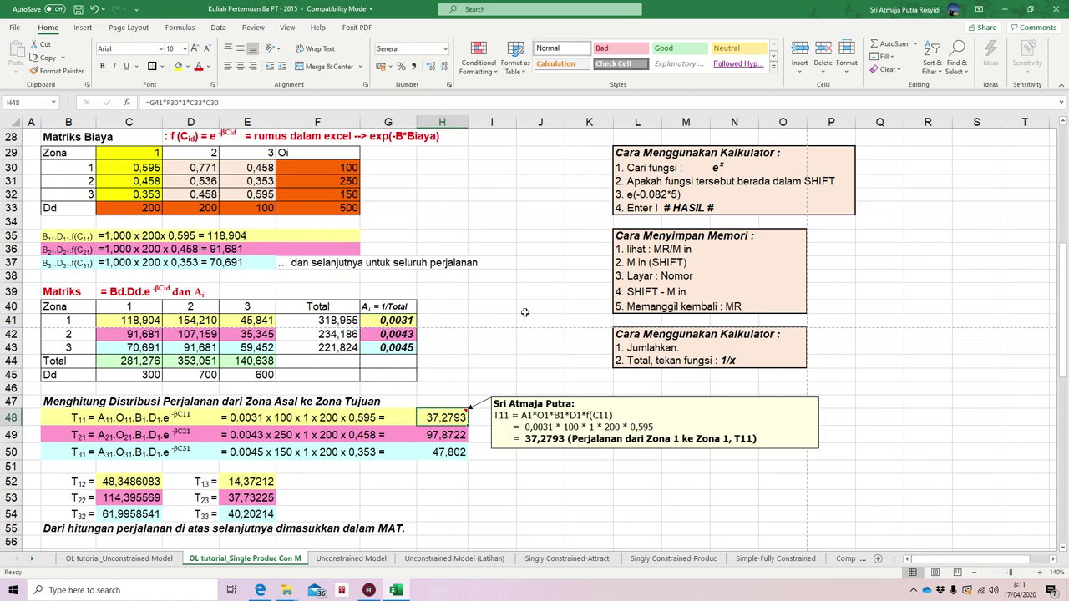
{"action": "scroll", "coordinate": [641, 309], "scroll_direction": "up", "scroll_amount": 1}
{"action": "scroll", "coordinate": [642, 309], "scroll_direction": "up", "scroll_amount": 5}
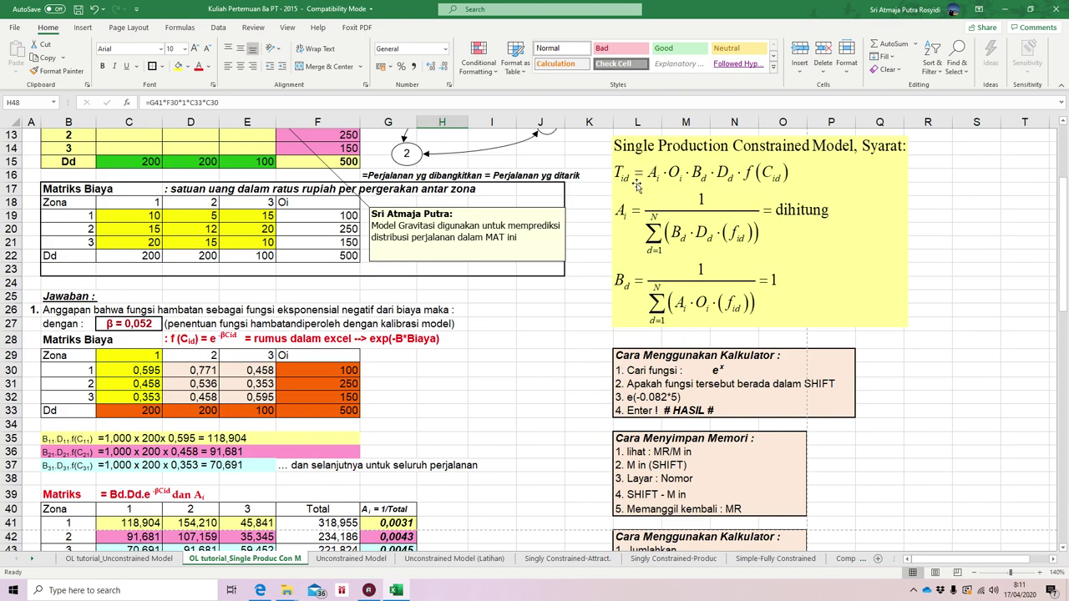
{"action": "scroll", "coordinate": [613, 342], "scroll_direction": "down", "scroll_amount": 5}
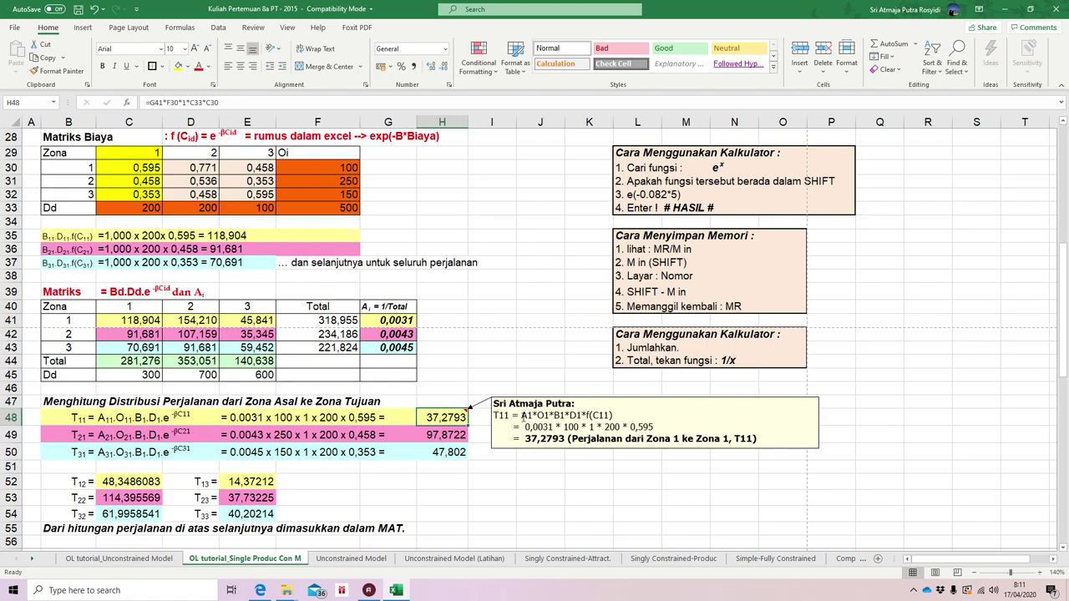
Trace the factors in the T11 note back to G41, F30, C33 and C30, including the Bd value of 1
{"action": "left_click", "coordinate": [394, 321]}
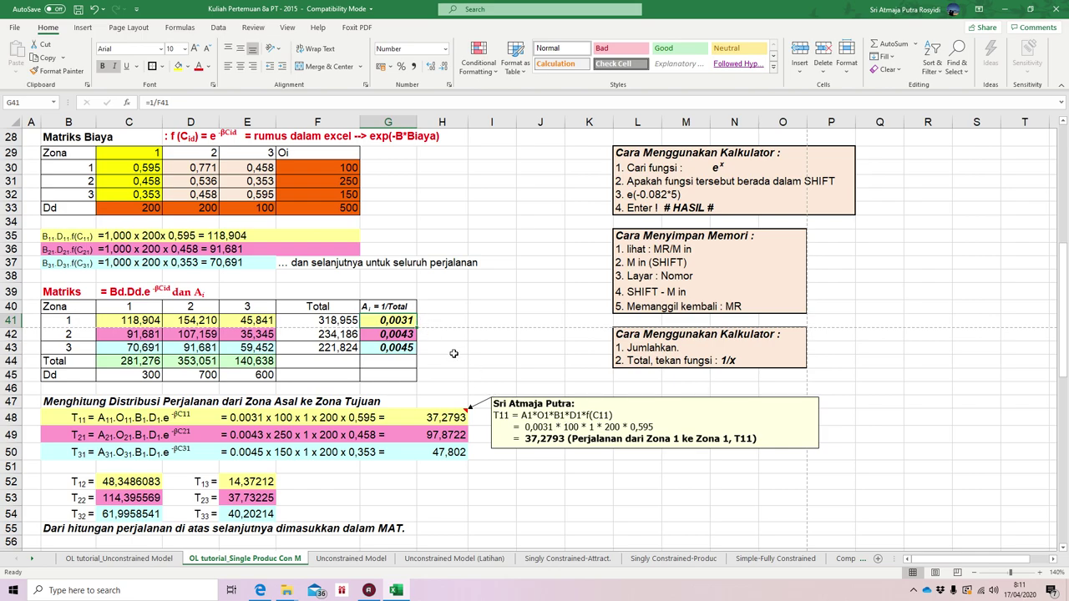
{"action": "left_click", "coordinate": [346, 167]}
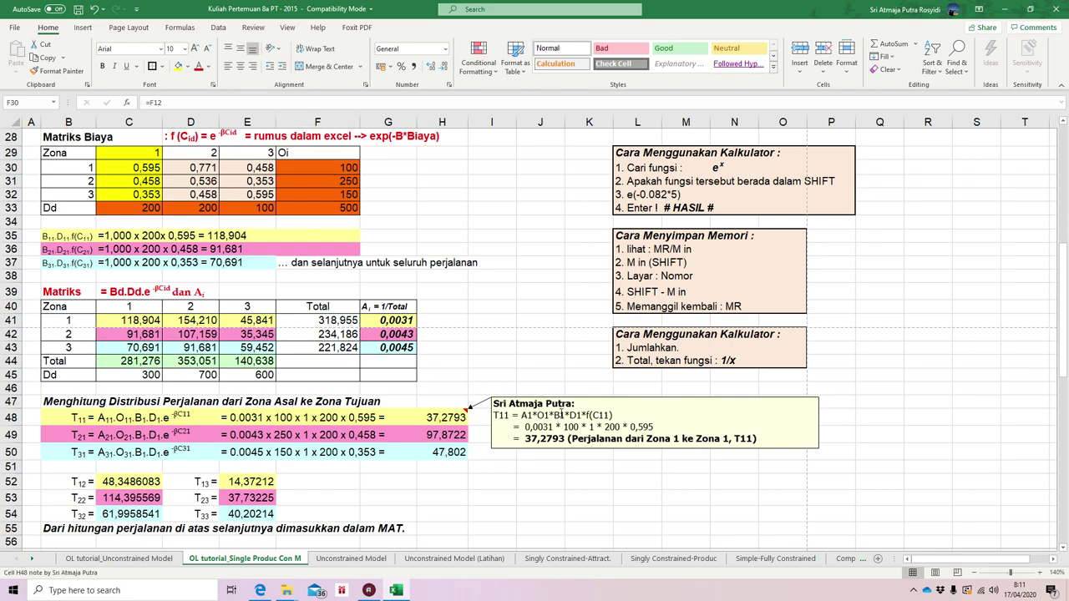
{"action": "left_click", "coordinate": [579, 422]}
{"action": "double_click", "coordinate": [590, 427]}
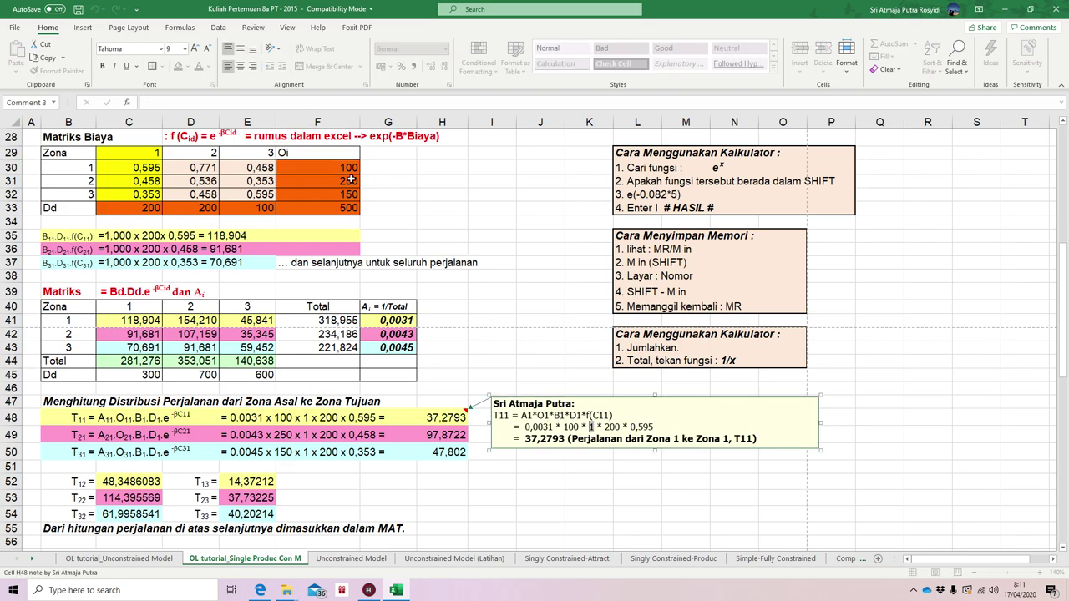
{"action": "left_click", "coordinate": [154, 211]}
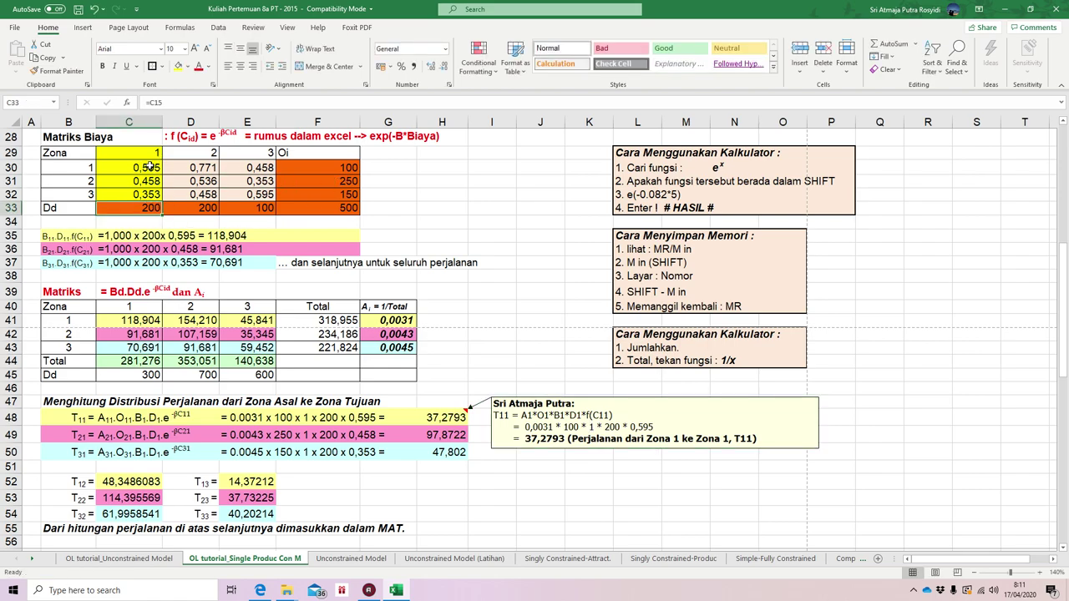
{"action": "left_click", "coordinate": [647, 430]}
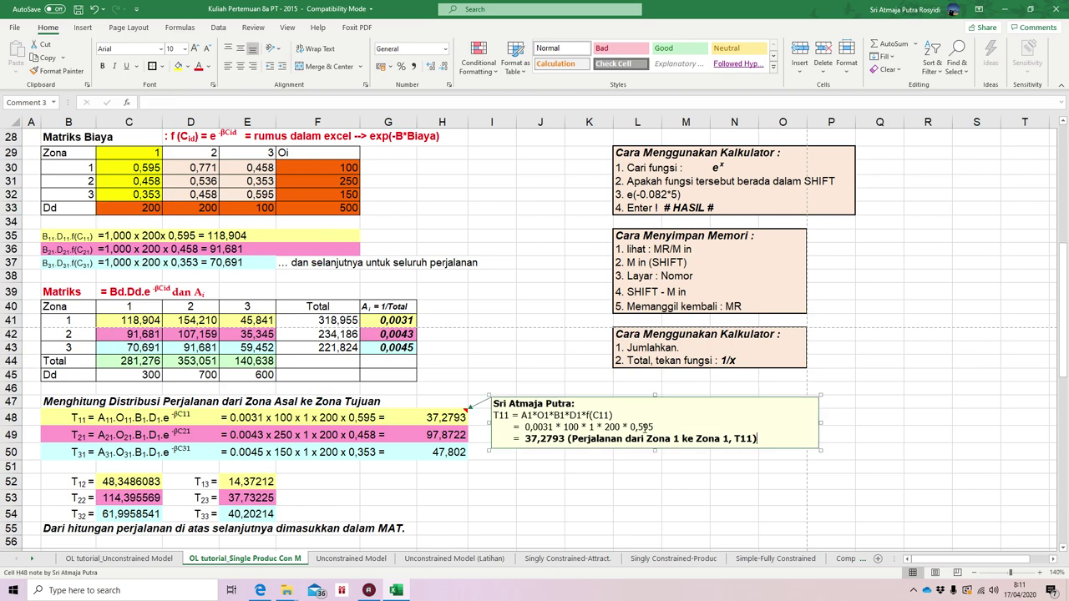
{"action": "left_click", "coordinate": [152, 168]}
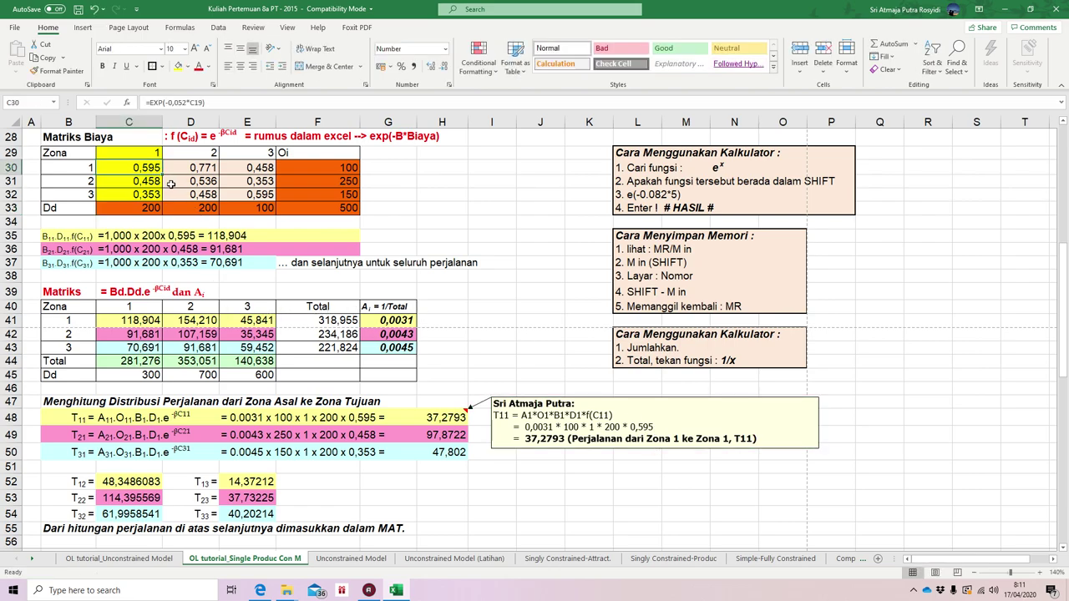
Examine the T11 and T21 formulas in H48:H49 and trace the T31 factors back to G43, F32, C33 and C32
{"action": "left_click", "coordinate": [446, 420]}
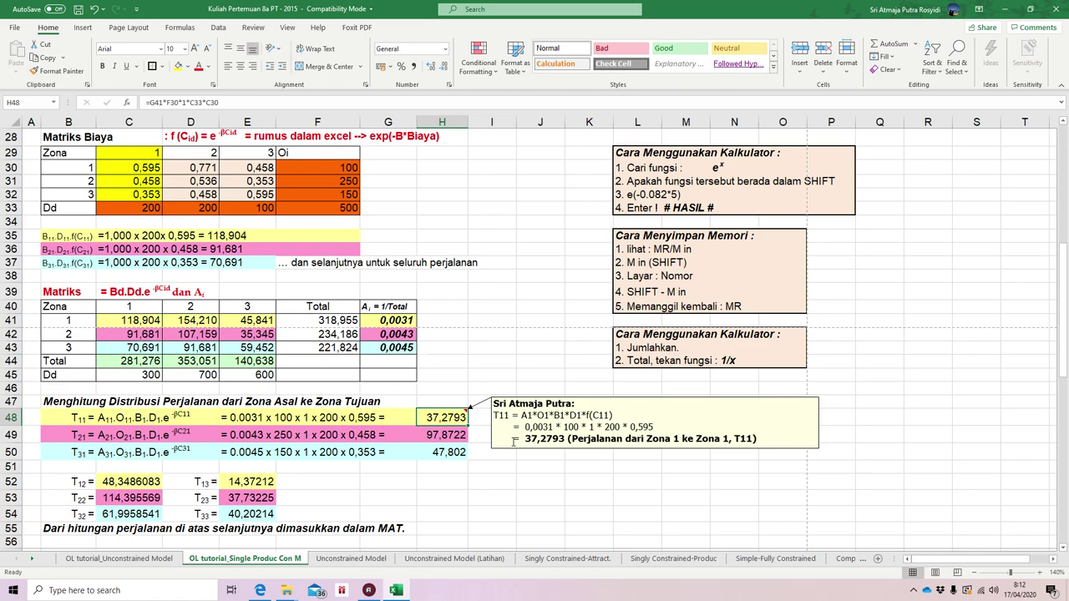
{"action": "left_click", "coordinate": [443, 436]}
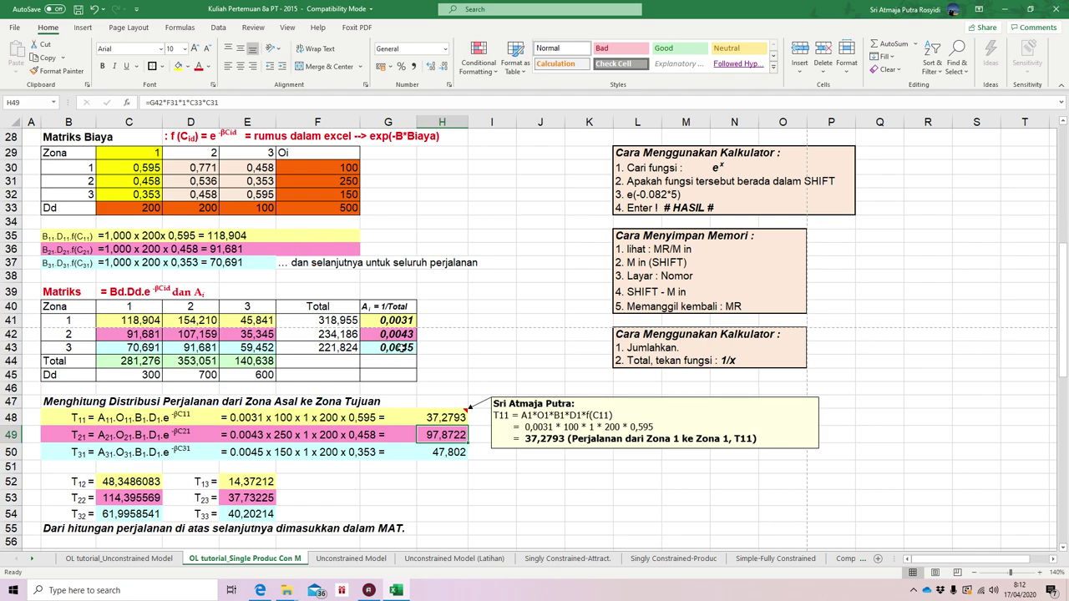
{"action": "left_click", "coordinate": [402, 347]}
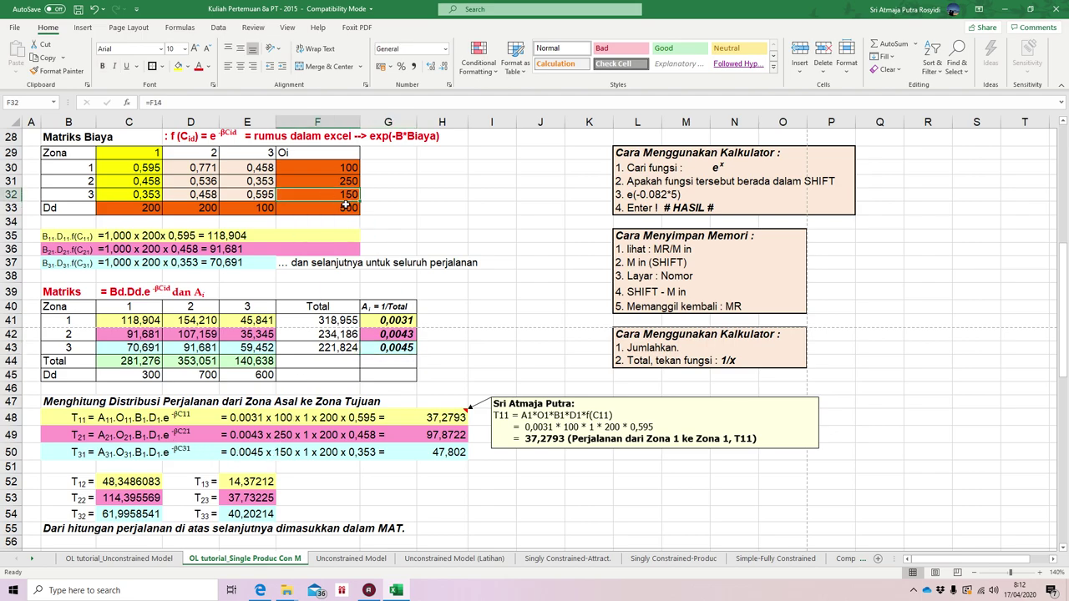
{"action": "left_click", "coordinate": [310, 453]}
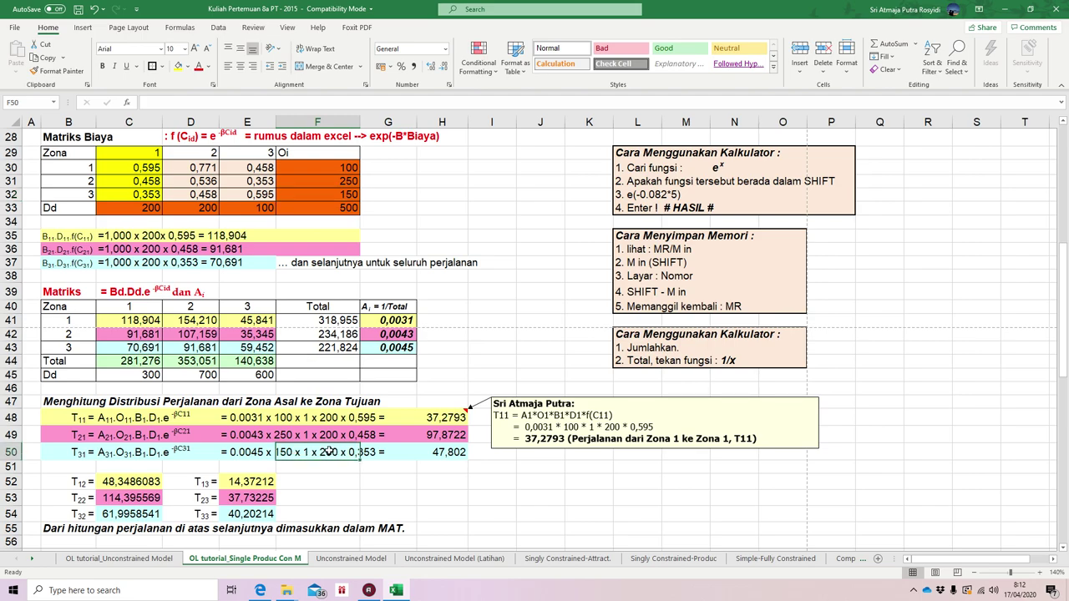
{"action": "left_click", "coordinate": [149, 203]}
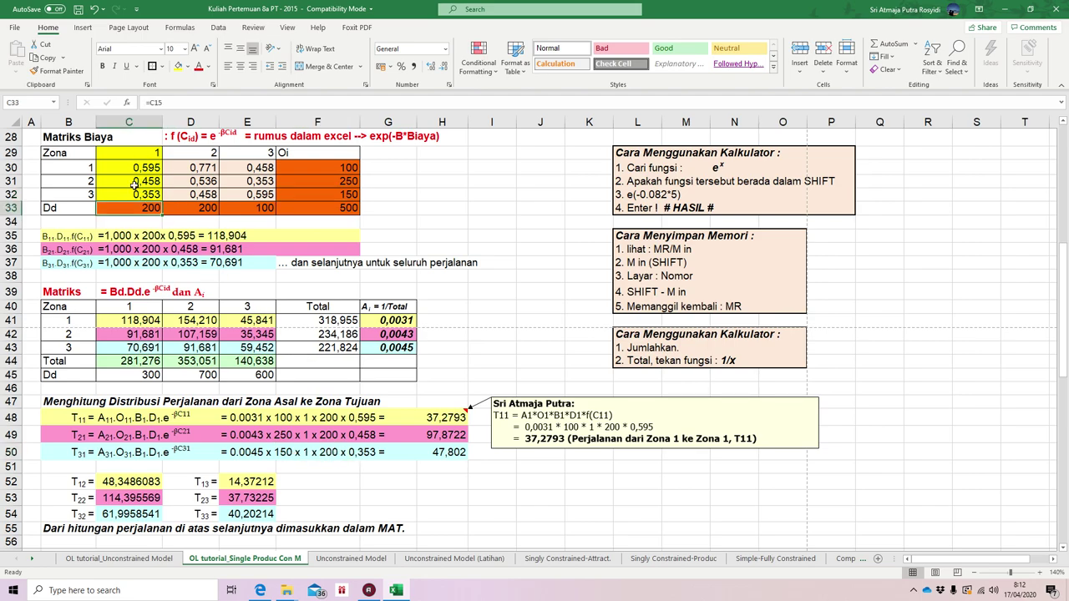
{"action": "left_click", "coordinate": [368, 453]}
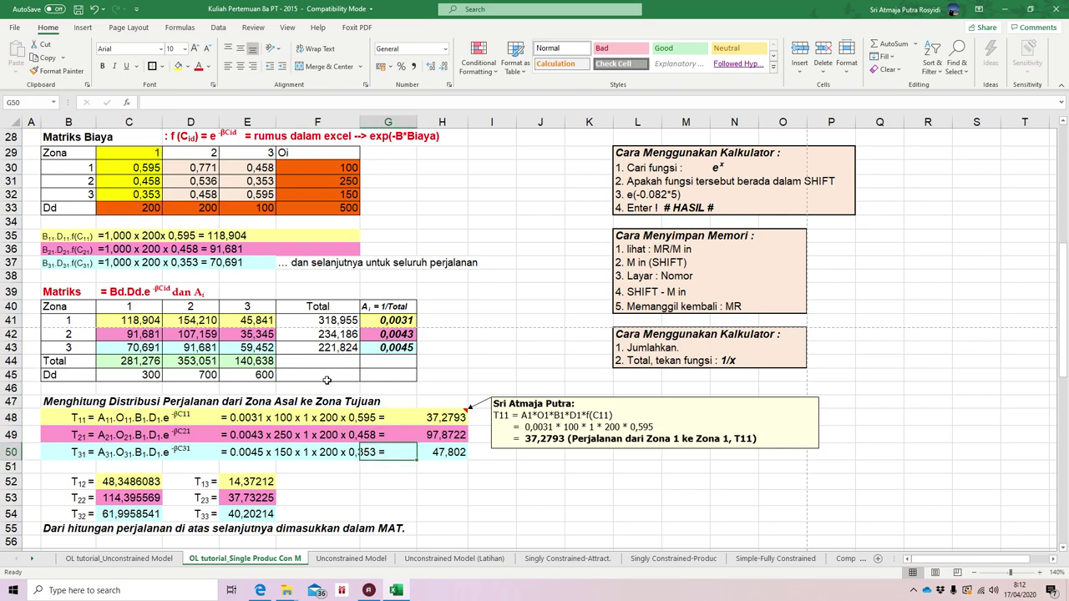
{"action": "left_click", "coordinate": [157, 195]}
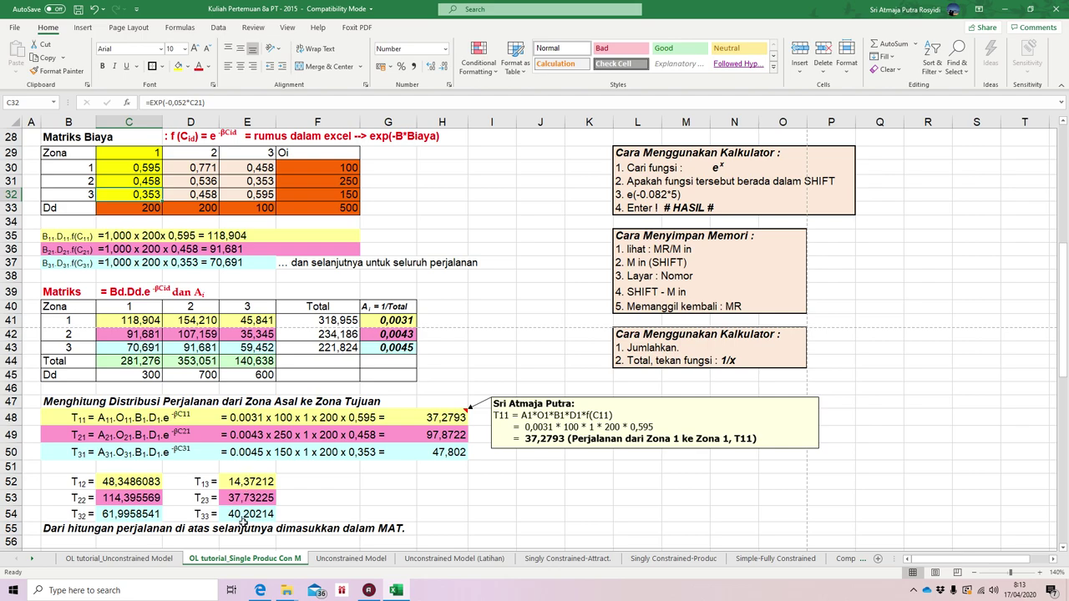
Compare the Tid results in H48:H50, C52:C54 and E52:E54 with the MAT cells C59:E61 they feed
{"action": "left_click_drag", "start_coordinate": [455, 418], "coordinate": [451, 455]}
{"action": "key", "text": "ctrl+c"}
{"action": "key", "text": "Return"}
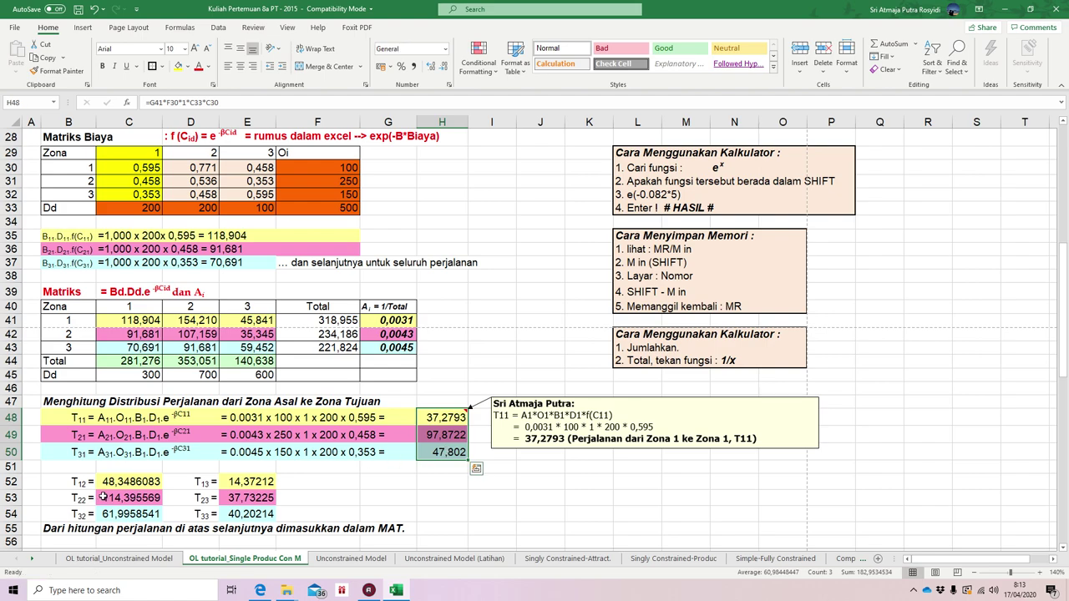
{"action": "left_click", "coordinate": [124, 484]}
{"action": "left_click_drag", "start_coordinate": [125, 485], "coordinate": [125, 512]}
{"action": "left_click_drag", "start_coordinate": [247, 482], "coordinate": [247, 513]}
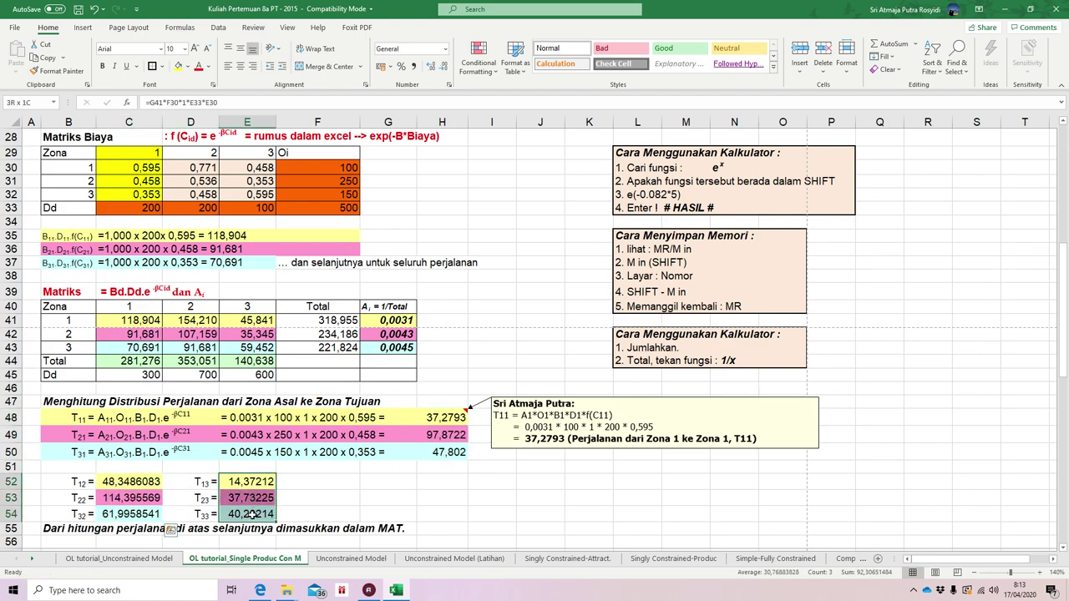
{"action": "left_click", "coordinate": [446, 484]}
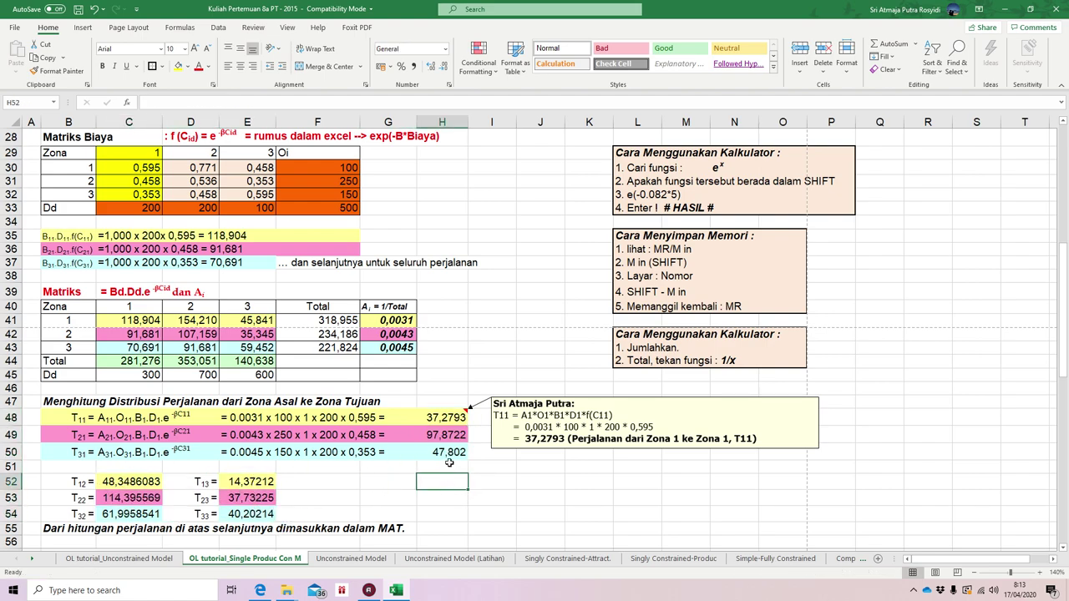
{"action": "scroll", "coordinate": [376, 465], "scroll_direction": "down", "scroll_amount": 3}
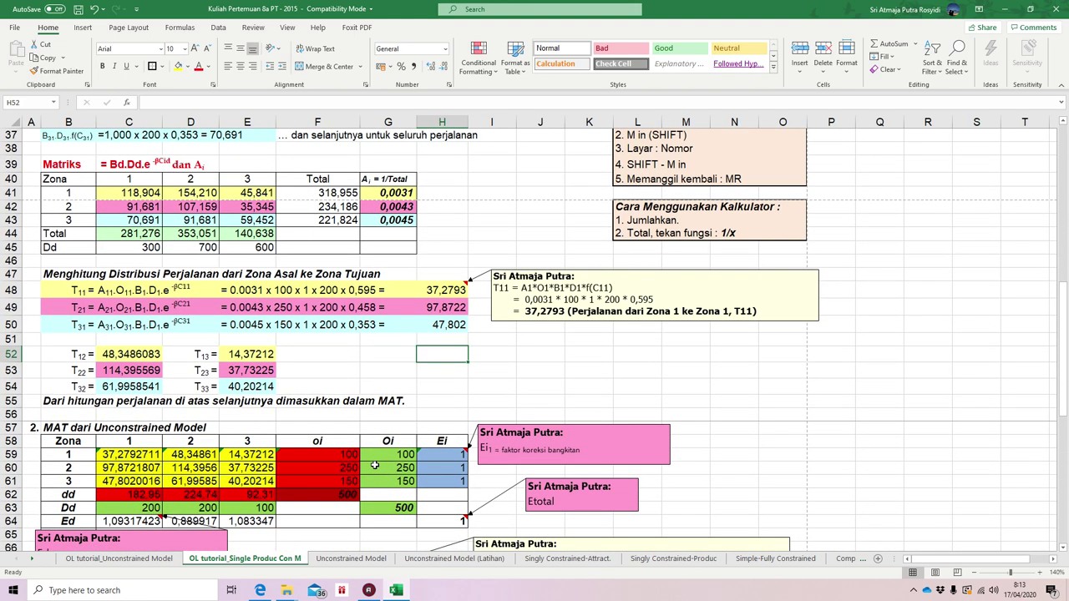
{"action": "scroll", "coordinate": [376, 466], "scroll_direction": "down", "scroll_amount": 1}
{"action": "left_click_drag", "start_coordinate": [130, 410], "coordinate": [237, 438]}
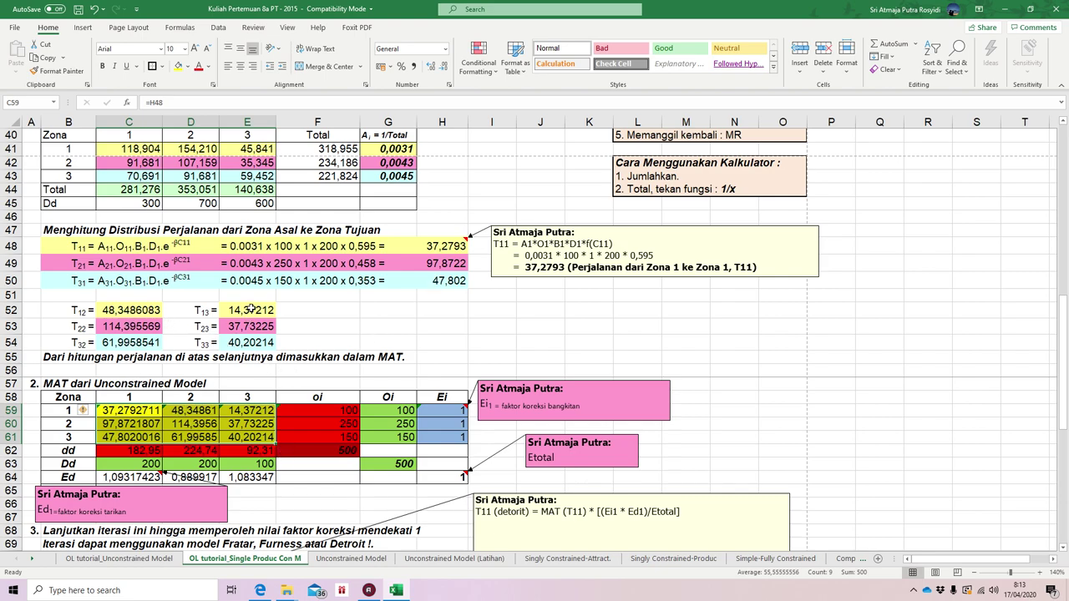
{"action": "left_click", "coordinate": [476, 354]}
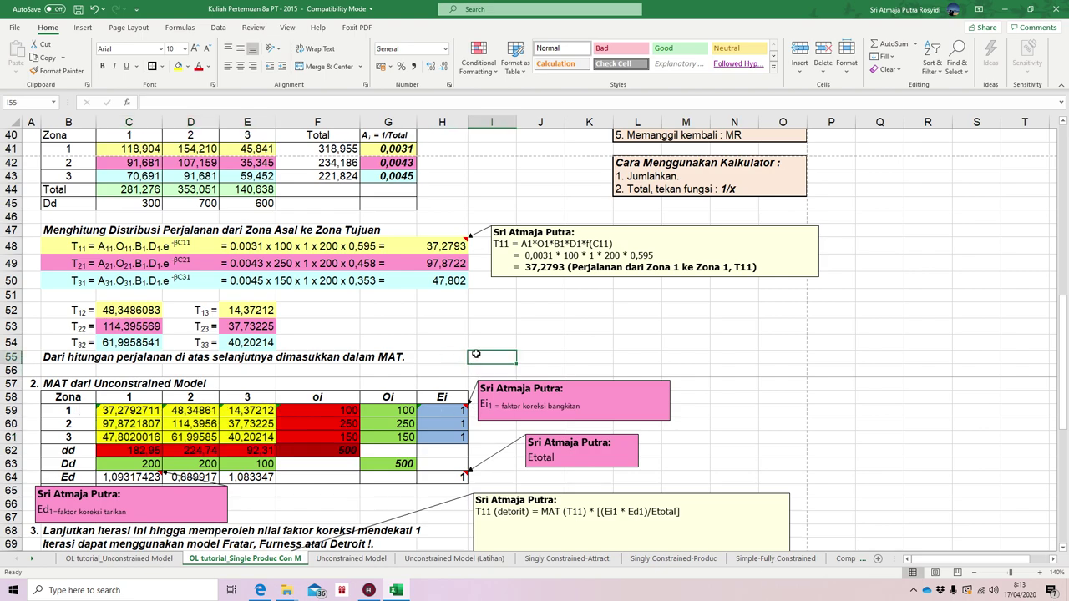
Check the SUM formula in F59 and show the oi totals with more decimals, five in F59 and F60 and six in F61
{"action": "left_click", "coordinate": [328, 409]}
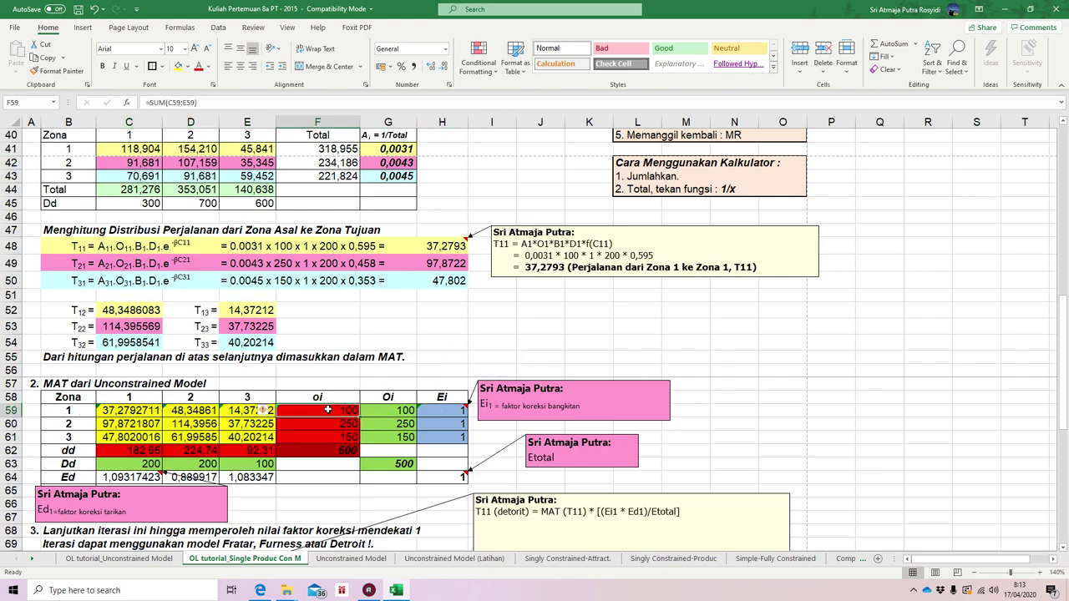
{"action": "left_click", "coordinate": [433, 70]}
{"action": "double_click", "coordinate": [319, 412]}
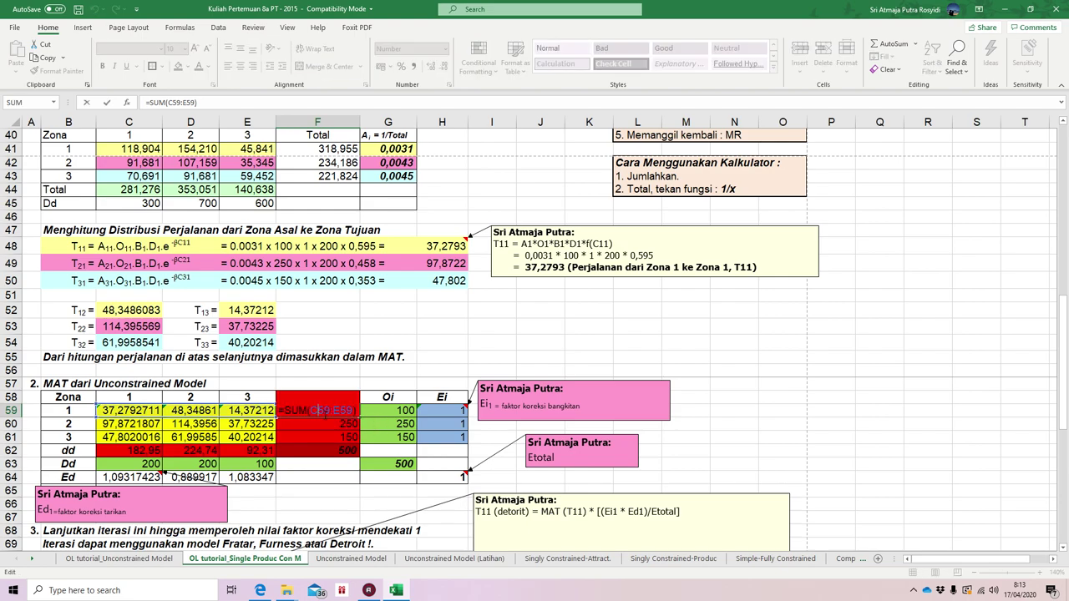
{"action": "key", "text": "Return"}
{"action": "left_click", "coordinate": [427, 66]}
{"action": "left_click", "coordinate": [427, 66]}
{"action": "left_click", "coordinate": [427, 66]}
{"action": "left_click", "coordinate": [427, 66]}
{"action": "left_click", "coordinate": [427, 66]}
{"action": "left_click", "coordinate": [346, 438]}
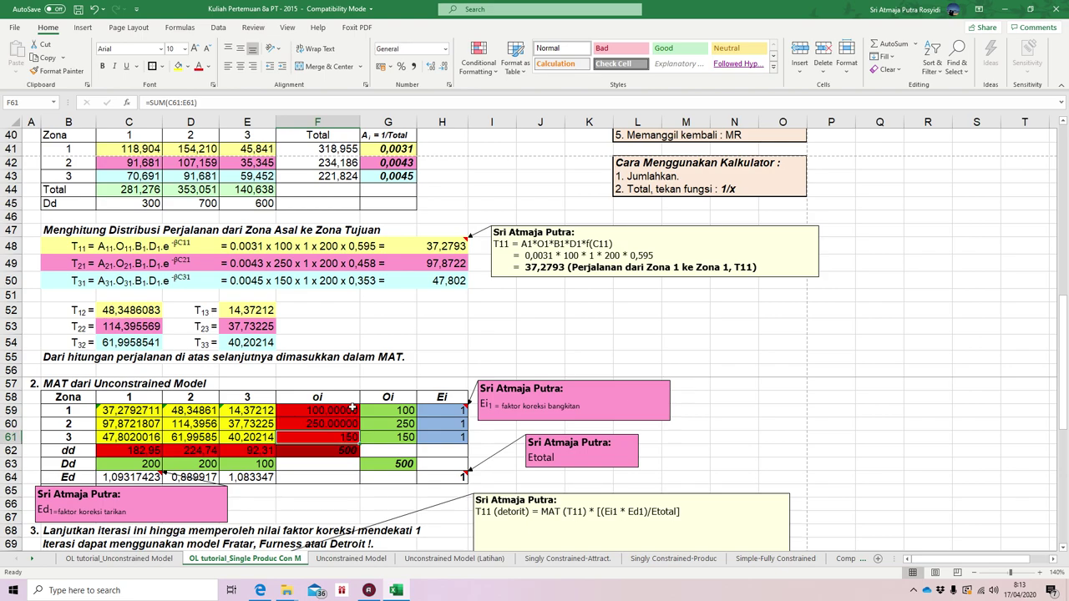
{"action": "left_click", "coordinate": [430, 66]}
{"action": "left_click", "coordinate": [429, 66]}
{"action": "left_click", "coordinate": [430, 66]}
{"action": "left_click", "coordinate": [429, 66]}
{"action": "left_click", "coordinate": [430, 66]}
{"action": "left_click", "coordinate": [429, 66]}
Examine the Oi references in G59:G60 and the Ei correction factors in H59:H61 of the MAT table
{"action": "left_click", "coordinate": [401, 410]}
{"action": "double_click", "coordinate": [401, 410]}
{"action": "key", "text": "Return"}
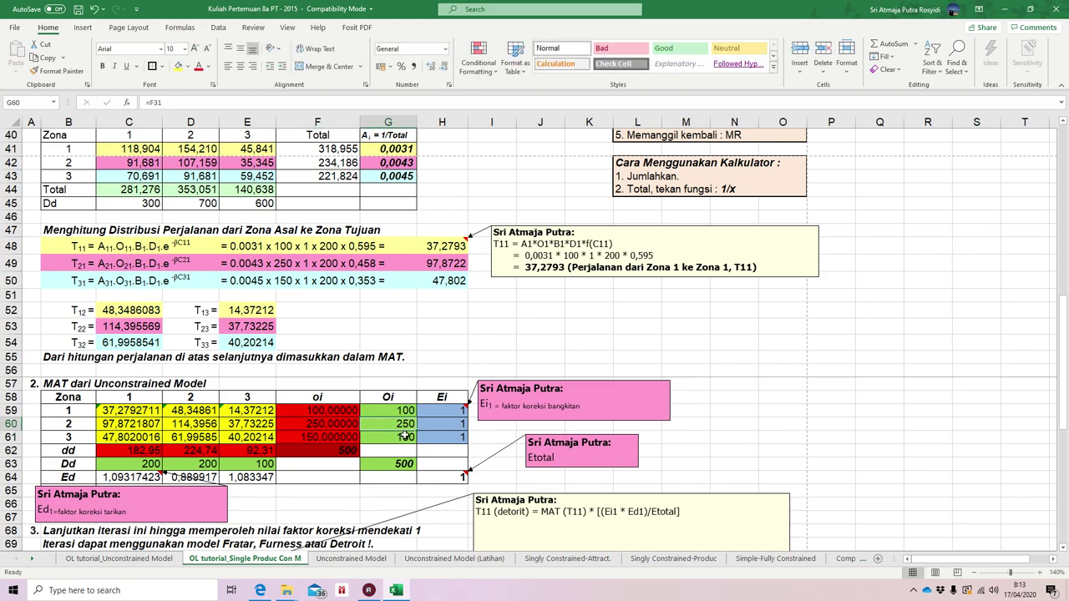
{"action": "left_click_drag", "start_coordinate": [459, 411], "coordinate": [458, 451]}
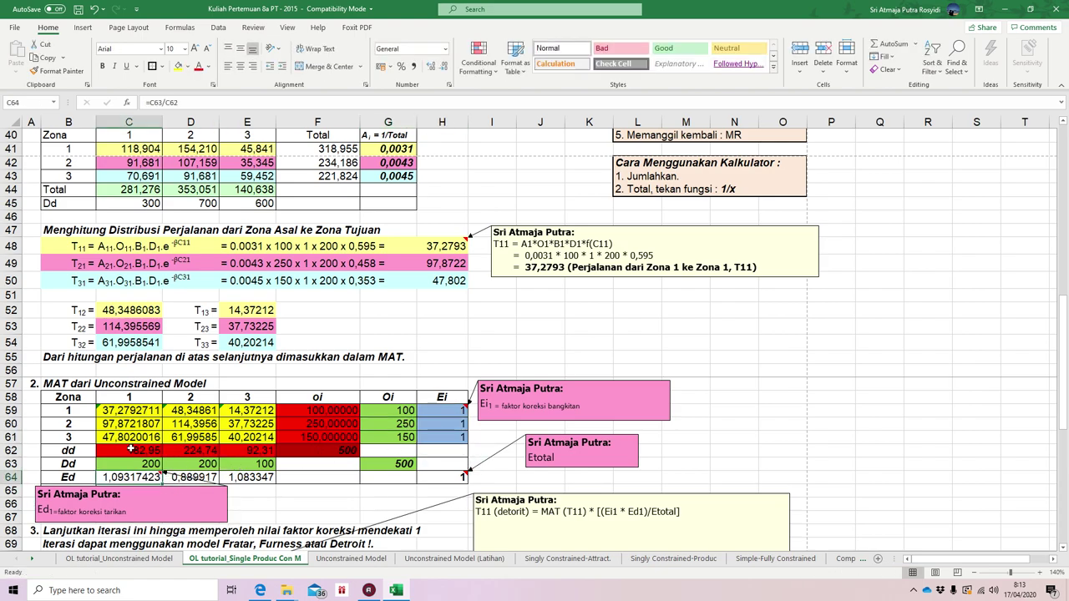
Inspect the column totals dd in row 62 and the Ed = Dd/dd correction factors in C64:E64
{"action": "double_click", "coordinate": [131, 451]}
{"action": "key", "text": "Return"}
{"action": "key", "text": "Right"}
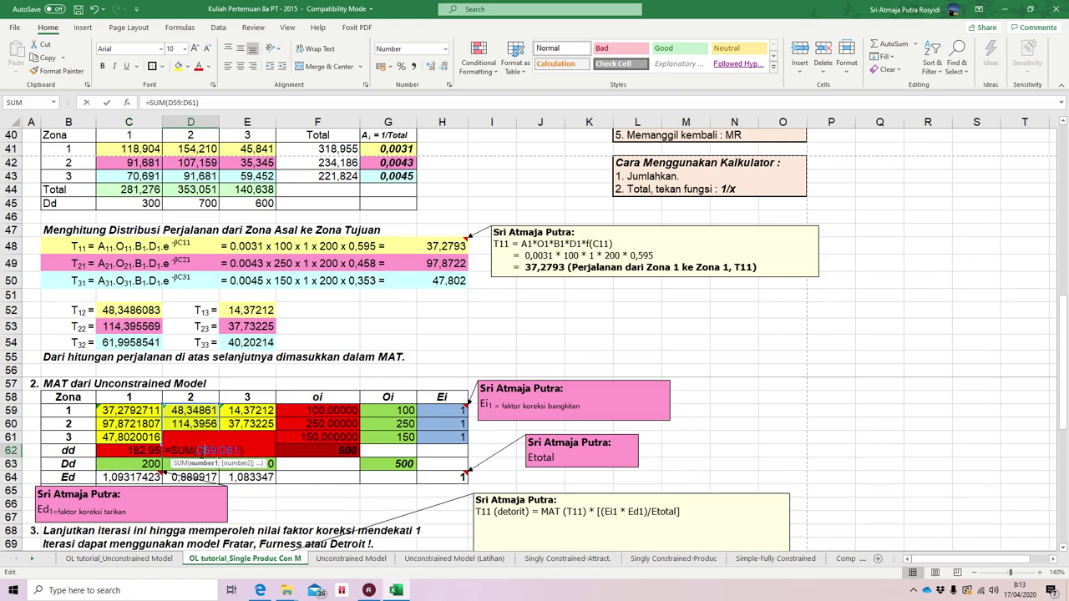
{"action": "key", "text": "Right"}
{"action": "key", "text": "Right"}
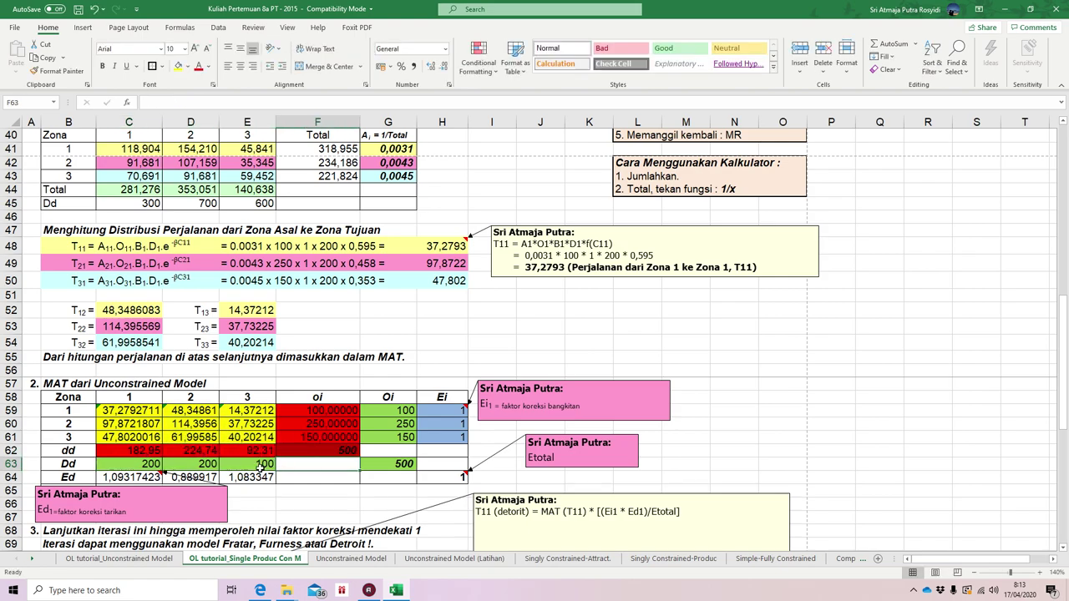
{"action": "left_click_drag", "start_coordinate": [149, 477], "coordinate": [244, 474]}
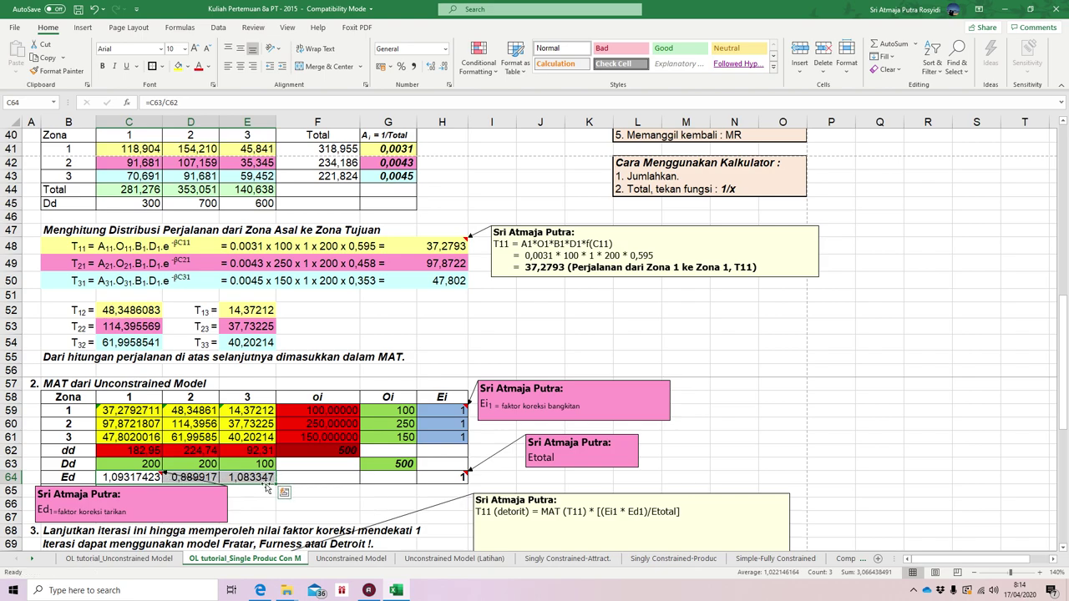
{"action": "left_click", "coordinate": [309, 491]}
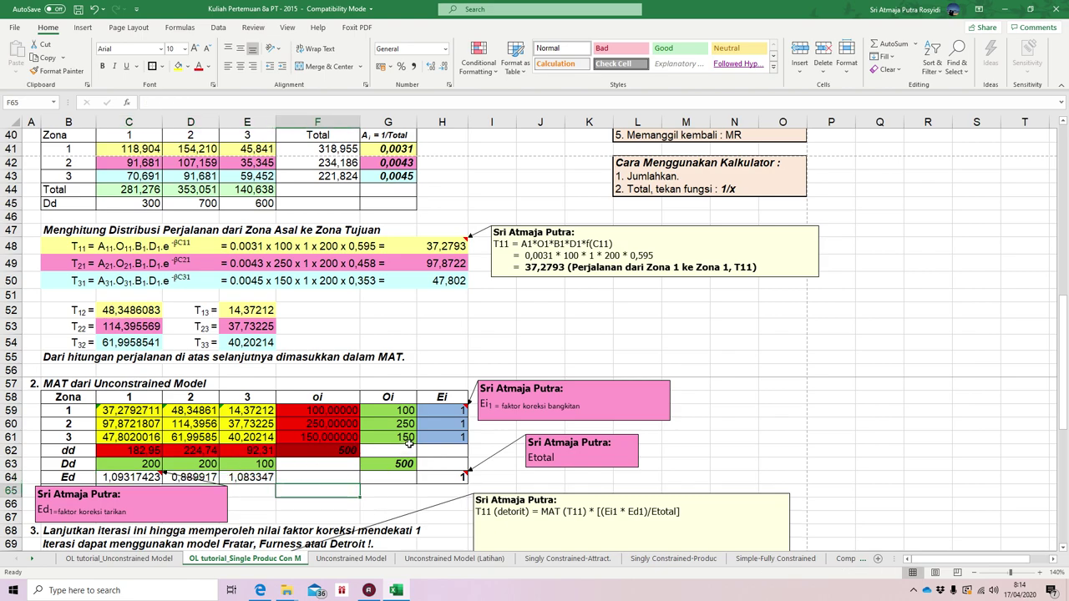
Trace the Detroit T11 note for C73 back to its factors in C59, H59, C64 and H64
{"action": "scroll", "coordinate": [415, 432], "scroll_direction": "down", "scroll_amount": 3}
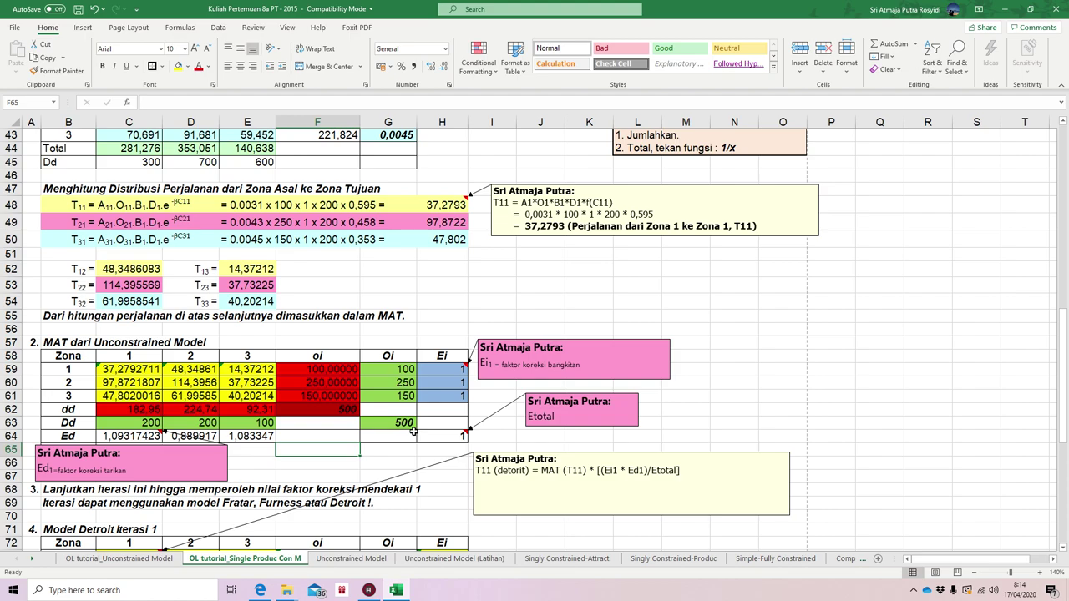
{"action": "scroll", "coordinate": [415, 433], "scroll_direction": "down", "scroll_amount": 1}
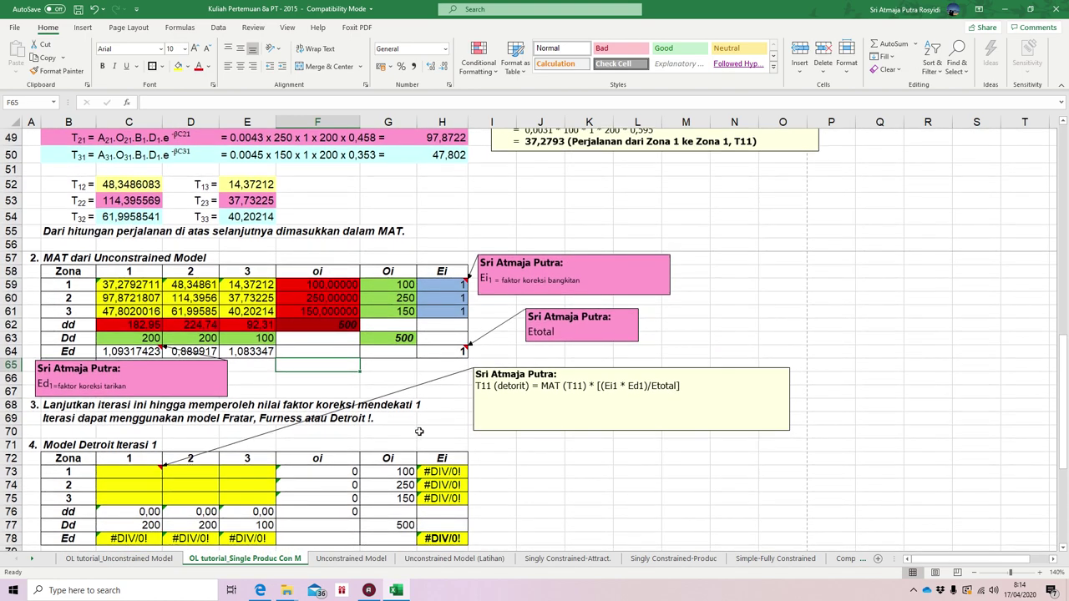
{"action": "left_click", "coordinate": [120, 474]}
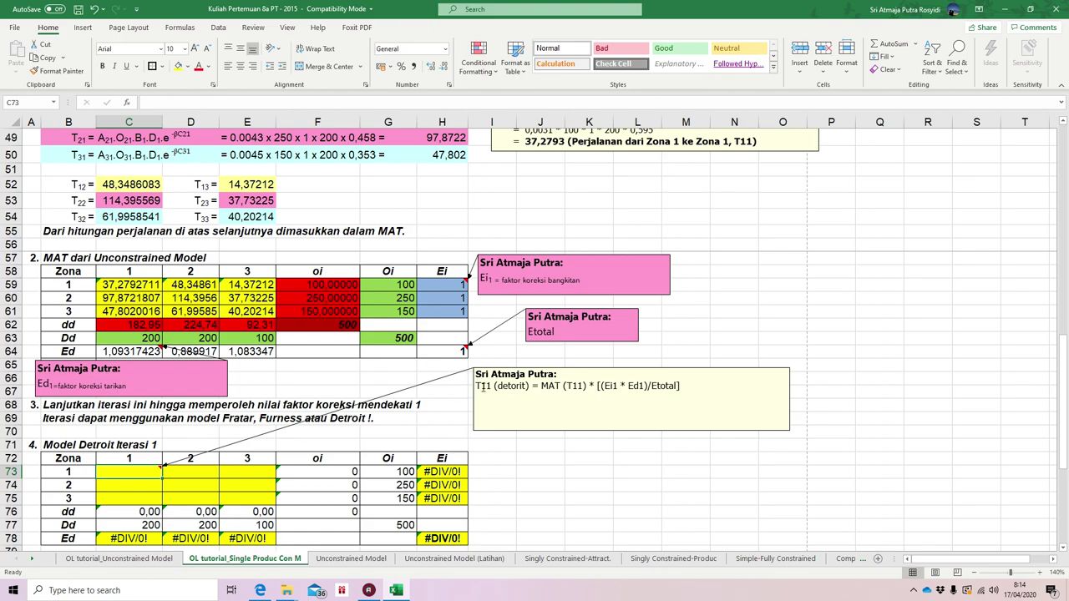
{"action": "left_click", "coordinate": [139, 284]}
{"action": "left_click", "coordinate": [610, 387]}
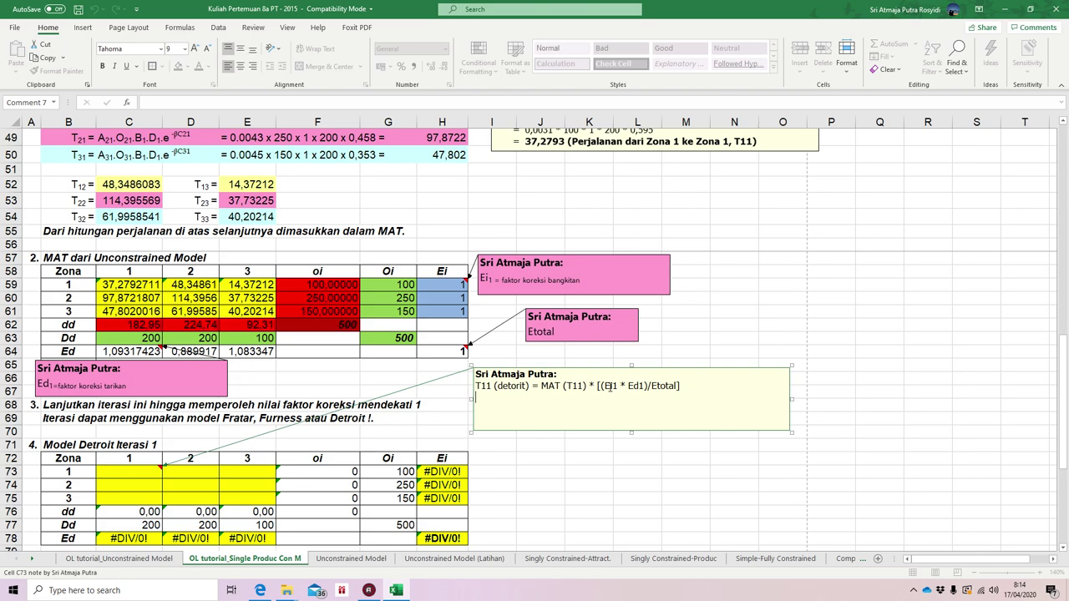
{"action": "left_click", "coordinate": [434, 288]}
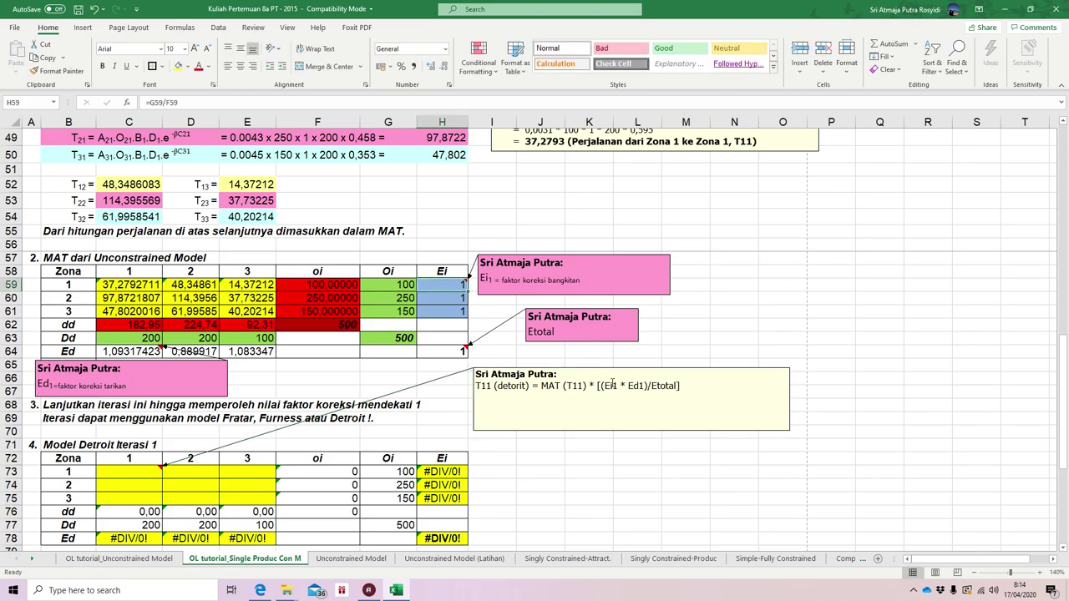
{"action": "left_click", "coordinate": [141, 350]}
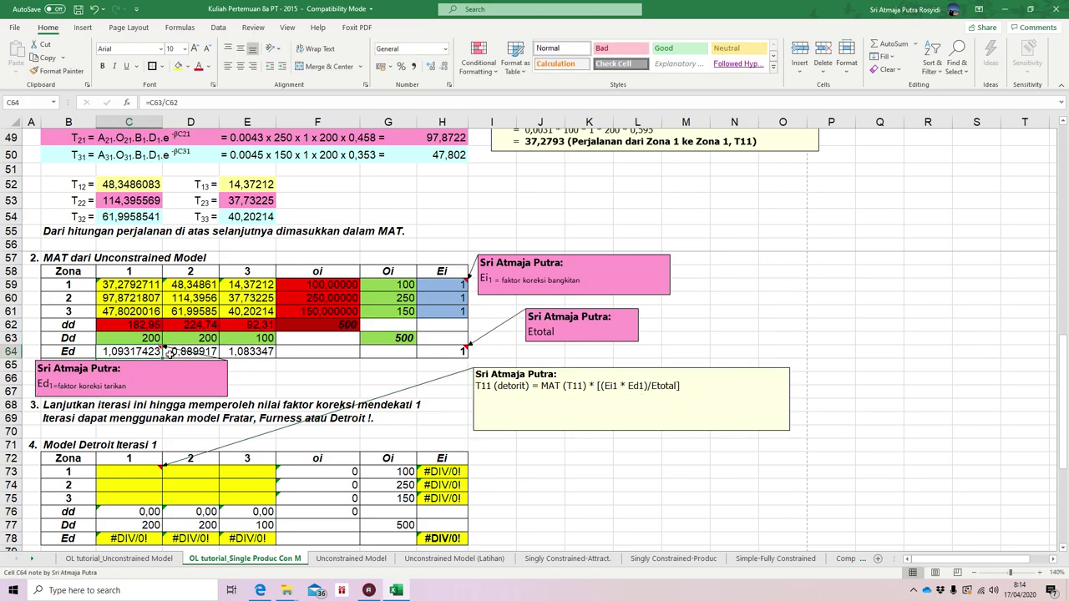
{"action": "left_click", "coordinate": [452, 349]}
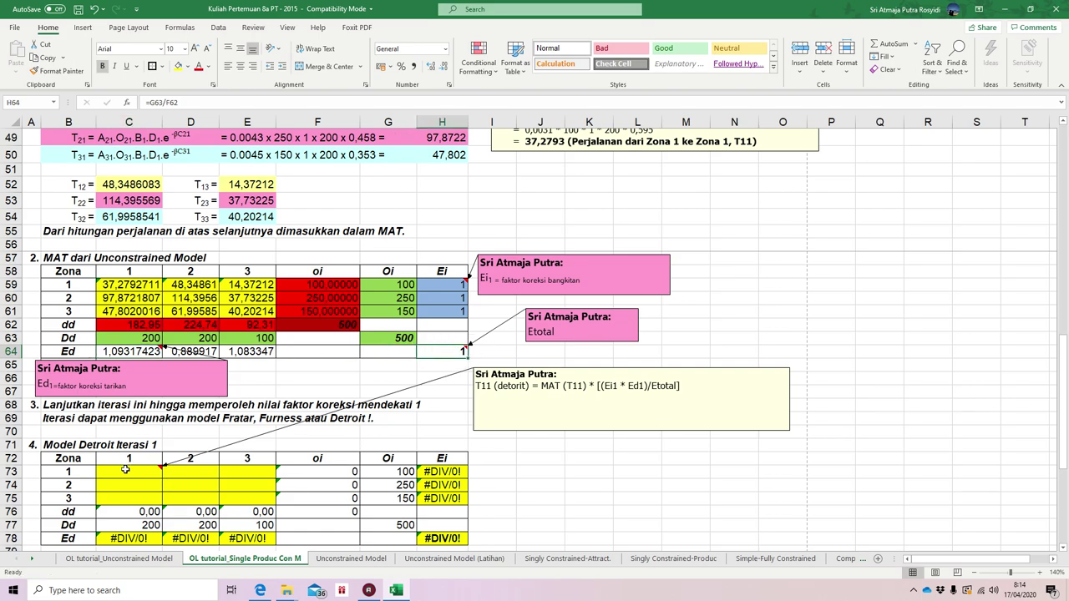
Enter =C59*$H$59*C64/$H$64 in C73 of the Detroit Iterasi 1 table and fill the formula across to E73
{"action": "left_click", "coordinate": [123, 469]}
{"action": "type", "text": "="}
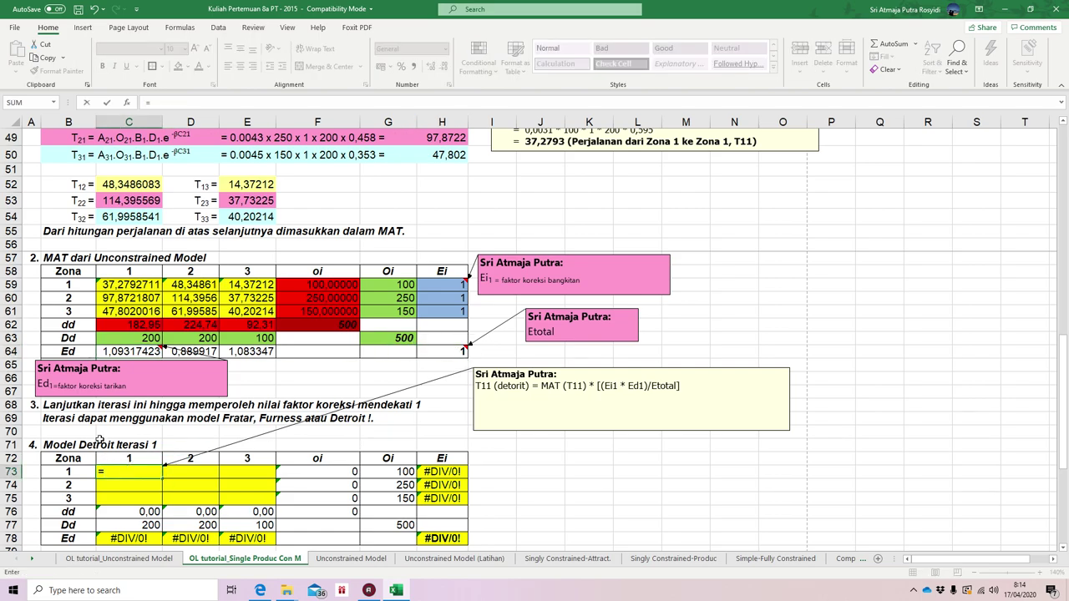
{"action": "left_click", "coordinate": [120, 285]}
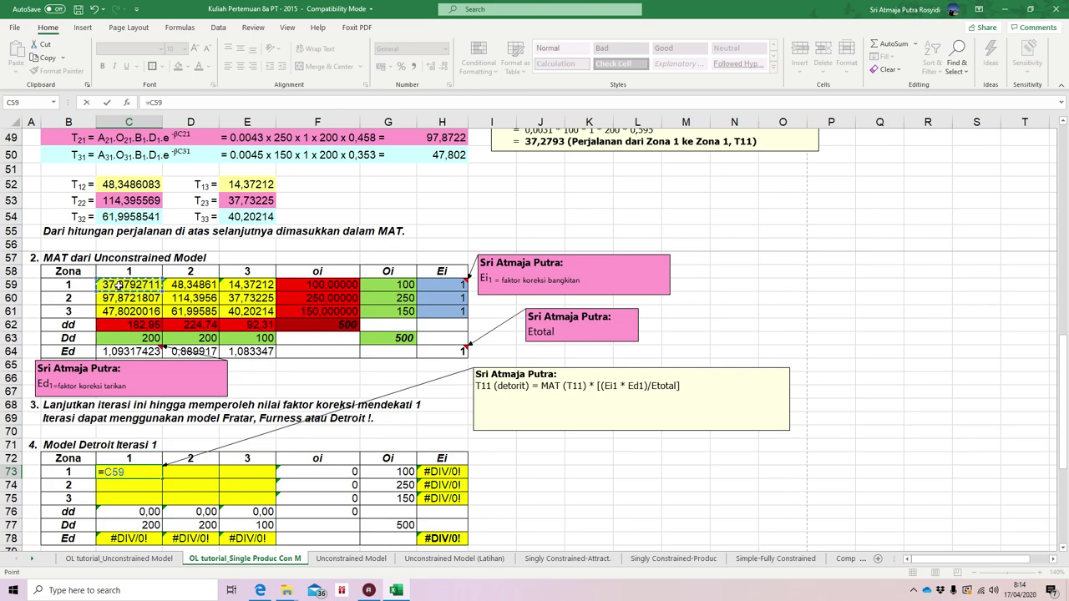
{"action": "type", "text": "*"}
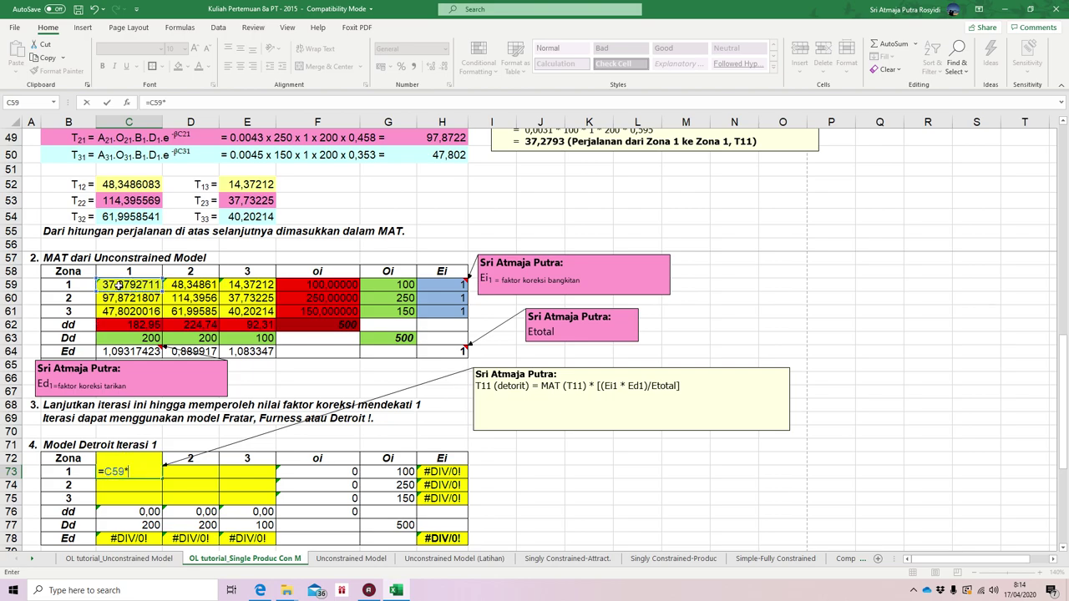
{"action": "left_click", "coordinate": [445, 285]}
{"action": "left_click", "coordinate": [166, 102]}
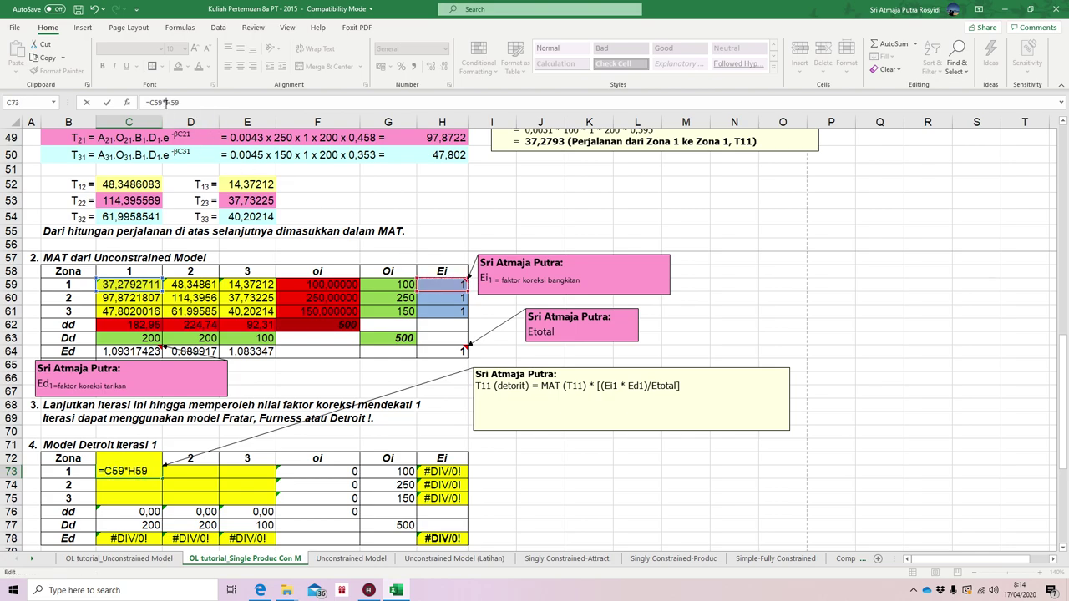
{"action": "type", "text": "$H"}
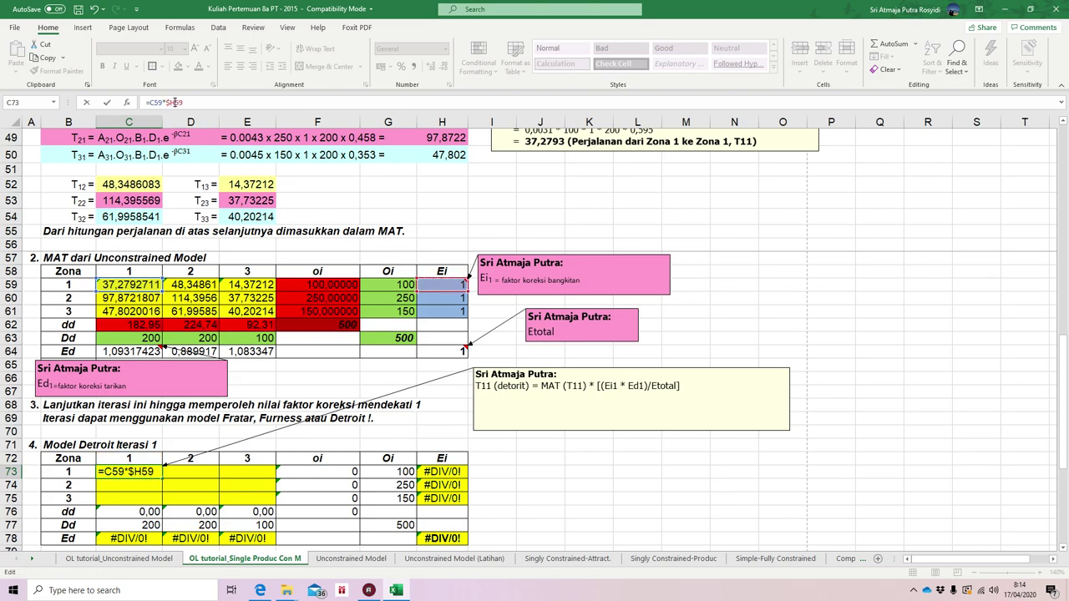
{"action": "type", "text": "$59*"}
{"action": "left_click", "coordinate": [146, 353]}
{"action": "type", "text": "/"}
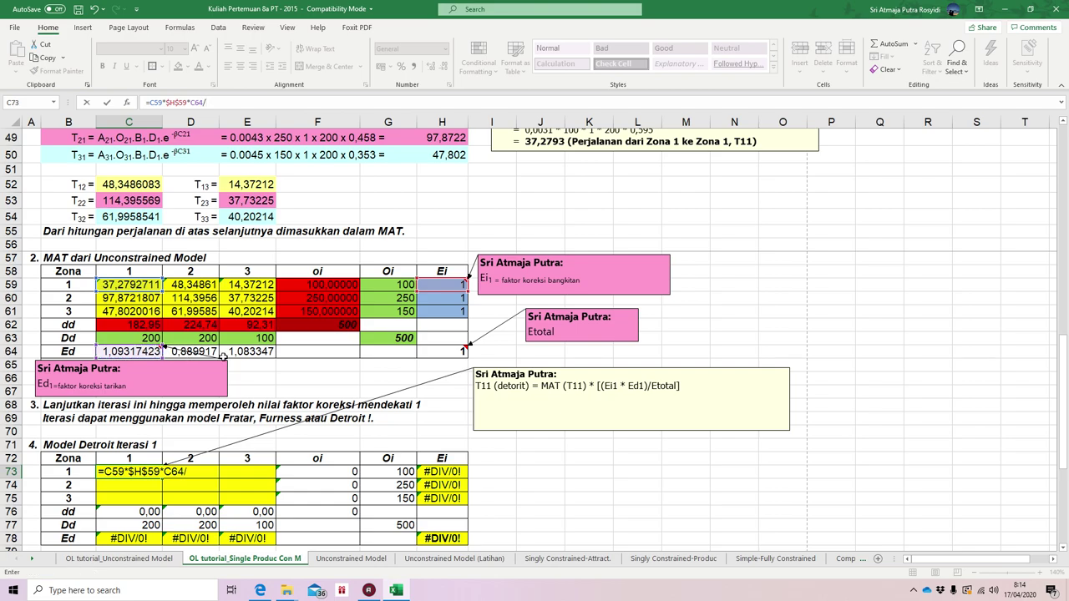
{"action": "left_click", "coordinate": [440, 352]}
{"action": "left_click", "coordinate": [219, 101]}
{"action": "type", "text": "$H64"}
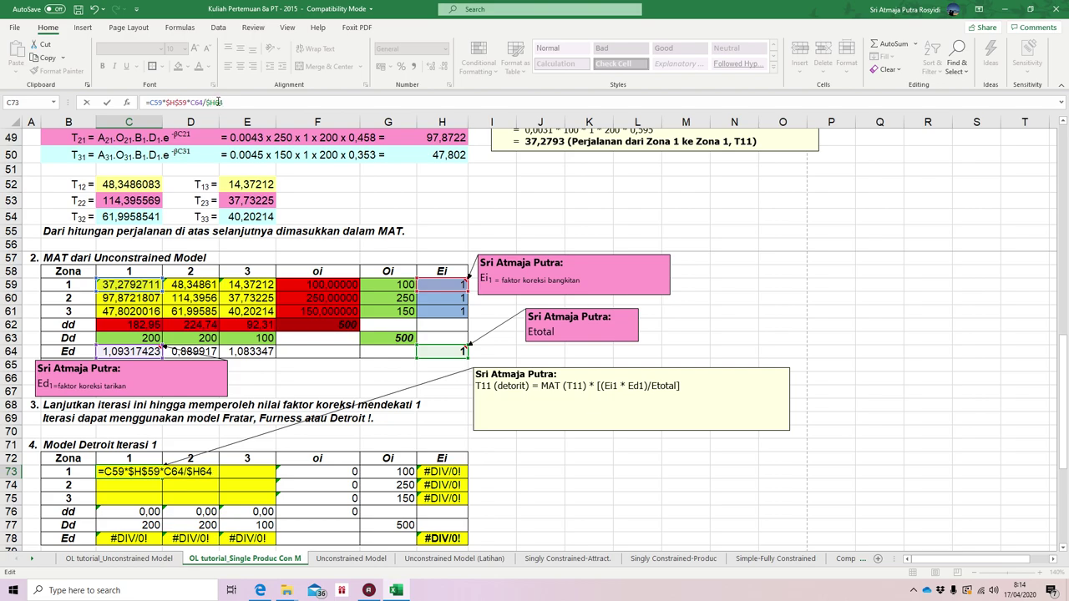
{"action": "key", "text": "Right"}
{"action": "type", "text": "$"}
{"action": "key", "text": "Return"}
{"action": "left_click", "coordinate": [142, 472]}
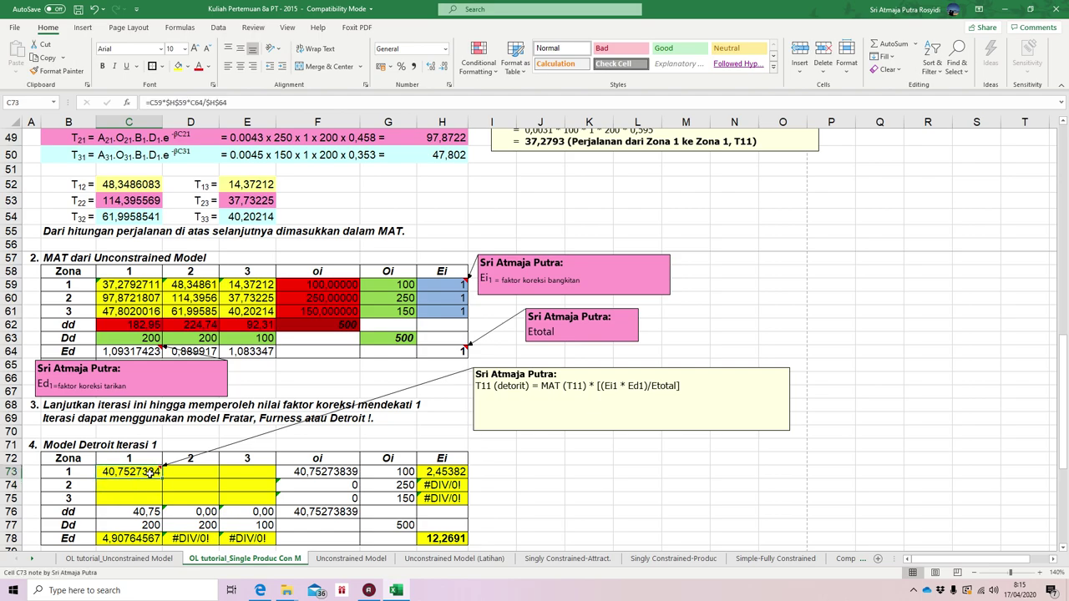
{"action": "left_click_drag", "start_coordinate": [161, 477], "coordinate": [275, 477]}
Check the zone 1 oi sum formula in F73 and the Ei correction factor formula in H73
{"action": "left_click", "coordinate": [318, 472]}
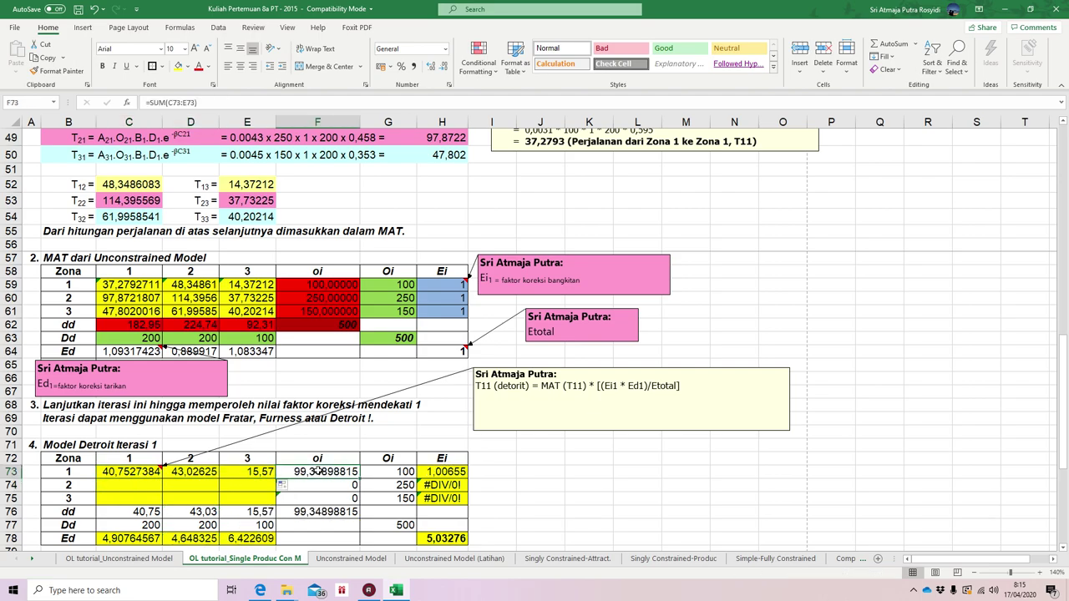
{"action": "double_click", "coordinate": [318, 472]}
{"action": "key", "text": "Escape"}
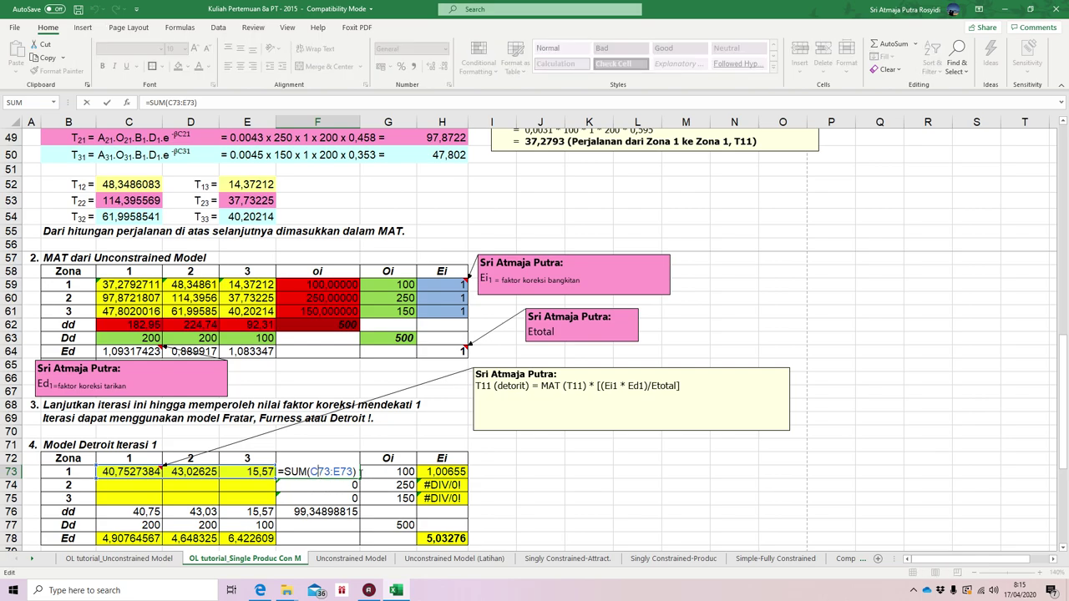
{"action": "left_click", "coordinate": [438, 472]}
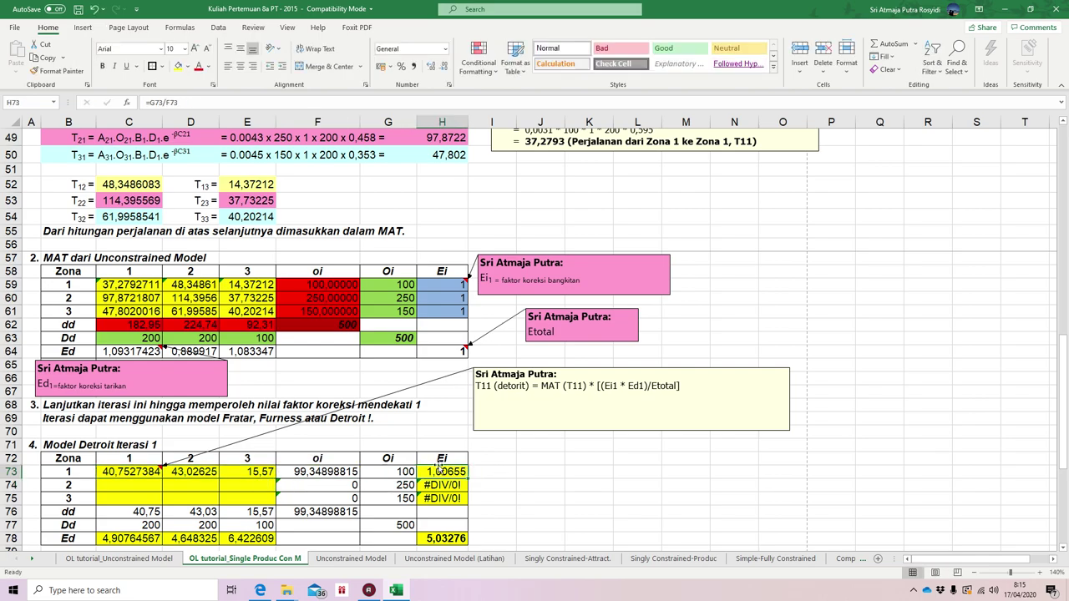
Enter =C60*$H$60*C64/$H$64 in C74 for zone 2 of Detroit Iterasi 1 and fill the formula across to E74
{"action": "scroll", "coordinate": [385, 469], "scroll_direction": "down", "scroll_amount": 1}
{"action": "left_click", "coordinate": [138, 441]}
{"action": "type", "text": "="}
{"action": "left_click", "coordinate": [113, 249]}
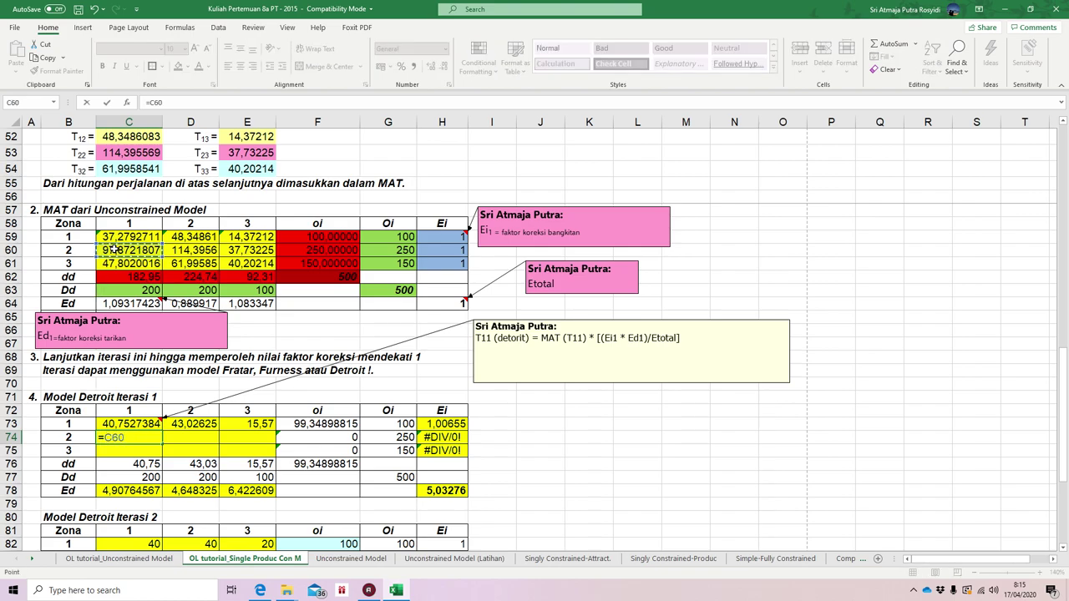
{"action": "type", "text": "*"}
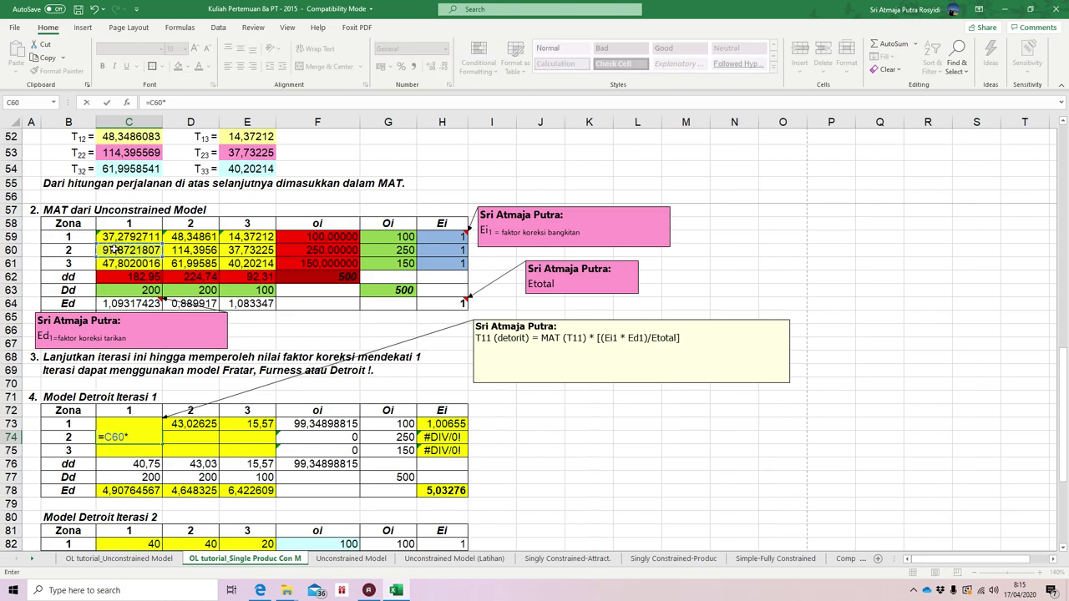
{"action": "left_click", "coordinate": [449, 249]}
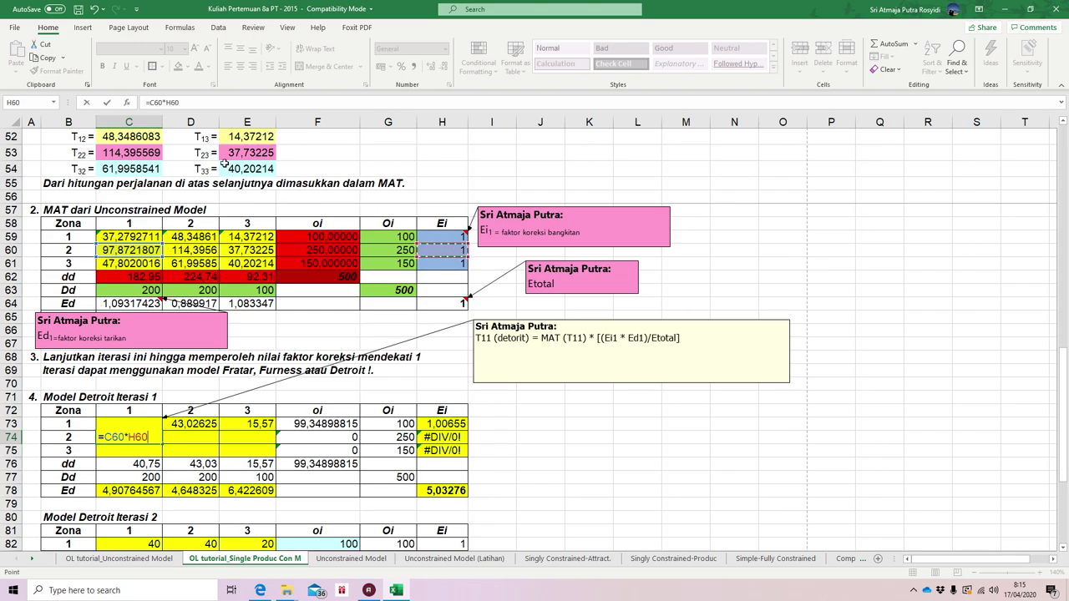
{"action": "left_click", "coordinate": [212, 104]}
{"action": "key", "text": "Left"}
{"action": "key", "text": "Left"}
{"action": "key", "text": "Left"}
{"action": "type", "text": "$"}
{"action": "key", "text": "Right"}
{"action": "type", "text": "$"}
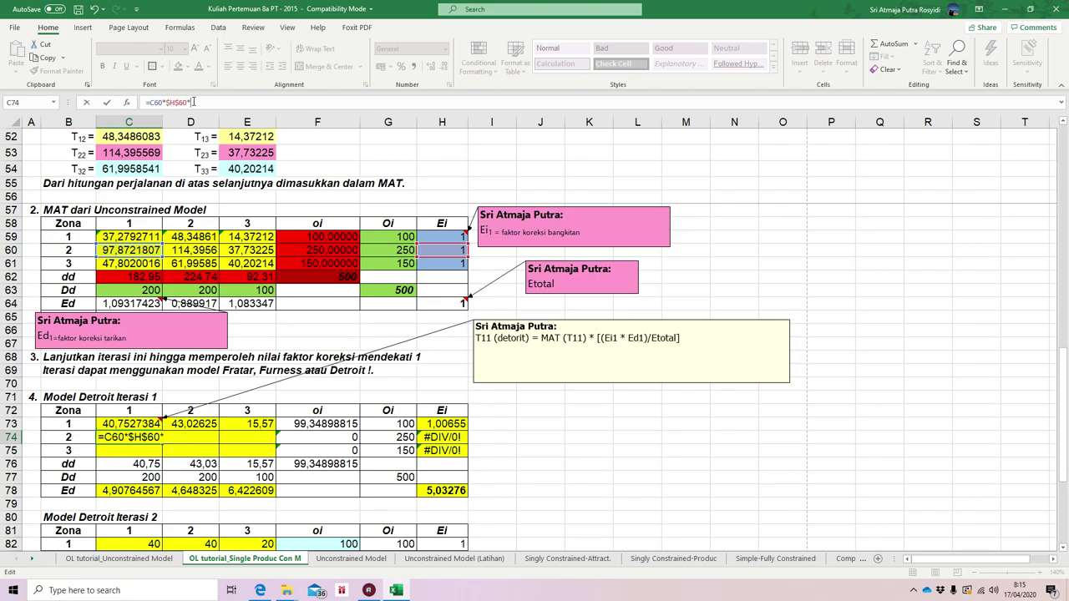
{"action": "left_click", "coordinate": [123, 303]}
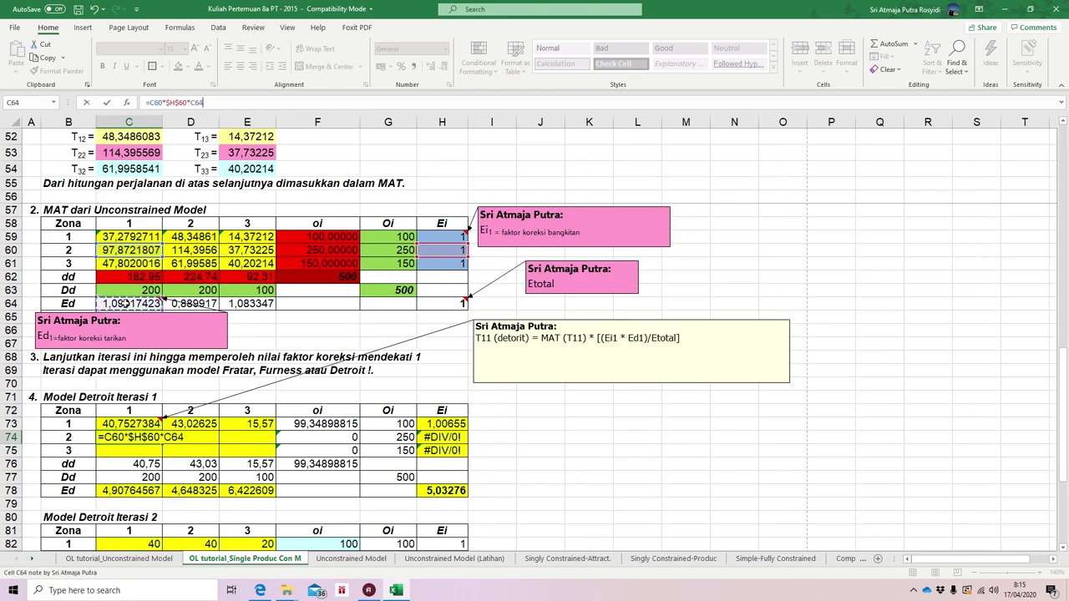
{"action": "type", "text": "/"}
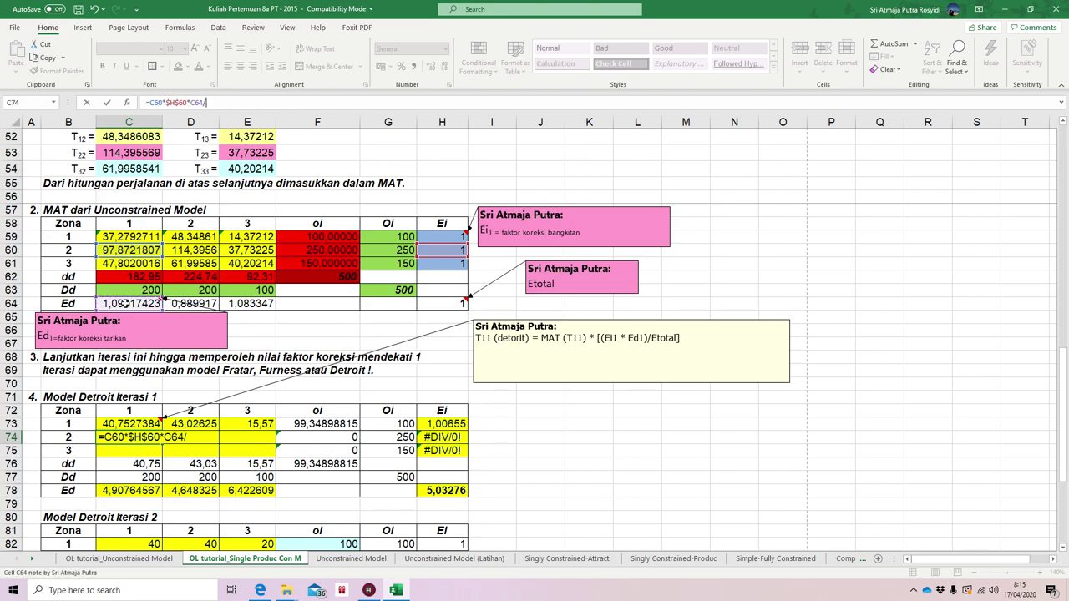
{"action": "left_click", "coordinate": [447, 301]}
{"action": "left_click", "coordinate": [205, 102]}
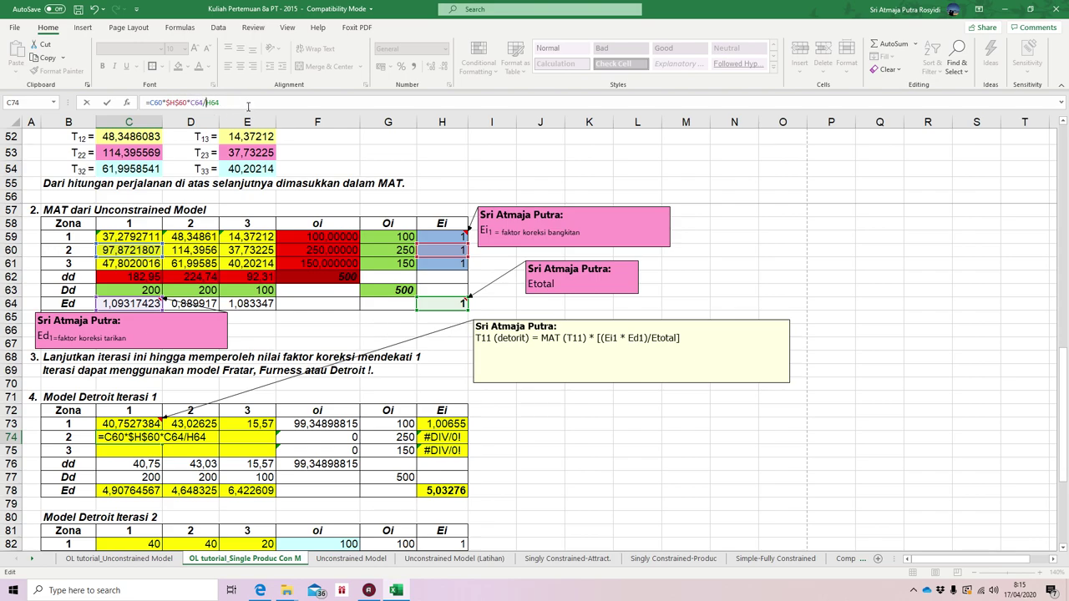
{"action": "left_click", "coordinate": [209, 102]}
{"action": "type", "text": "$"}
{"action": "key", "text": "Right"}
{"action": "type", "text": "$"}
{"action": "key", "text": "Return"}
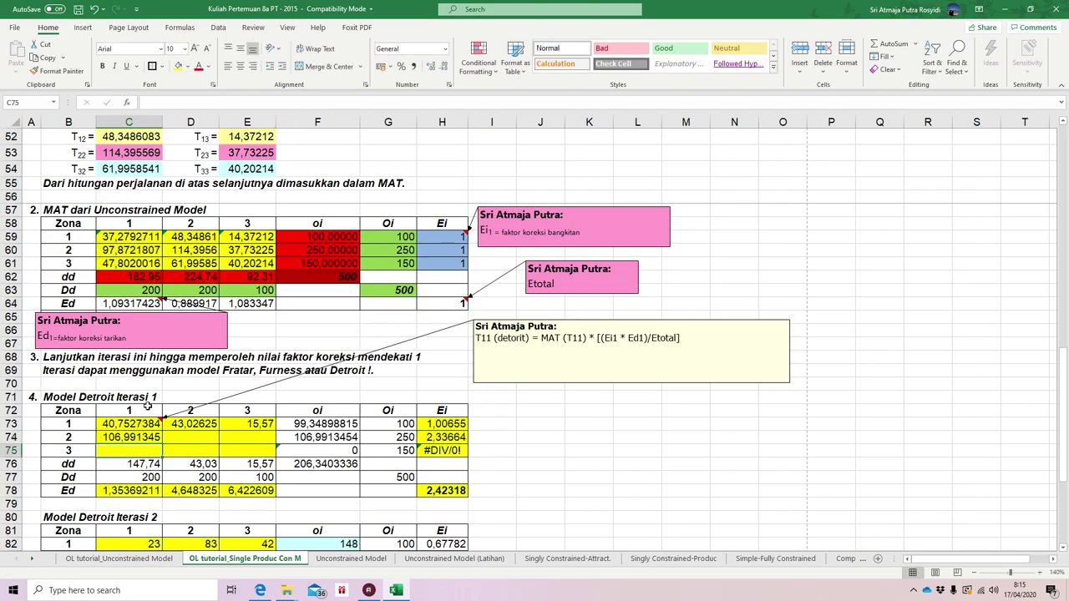
{"action": "left_click", "coordinate": [123, 437]}
{"action": "left_click_drag", "start_coordinate": [162, 443], "coordinate": [251, 441]}
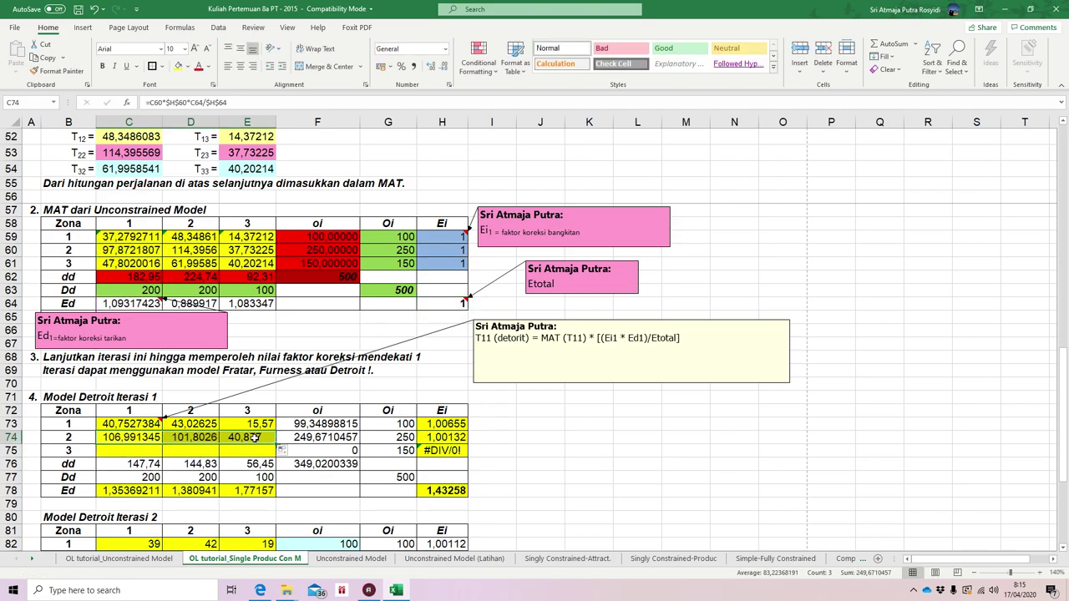
Enter =C61*$H$61*C64/$H$64 in C75 for zone 3 of Detroit Iterasi 1 and fill the formula across to E75
{"action": "left_click", "coordinate": [136, 449]}
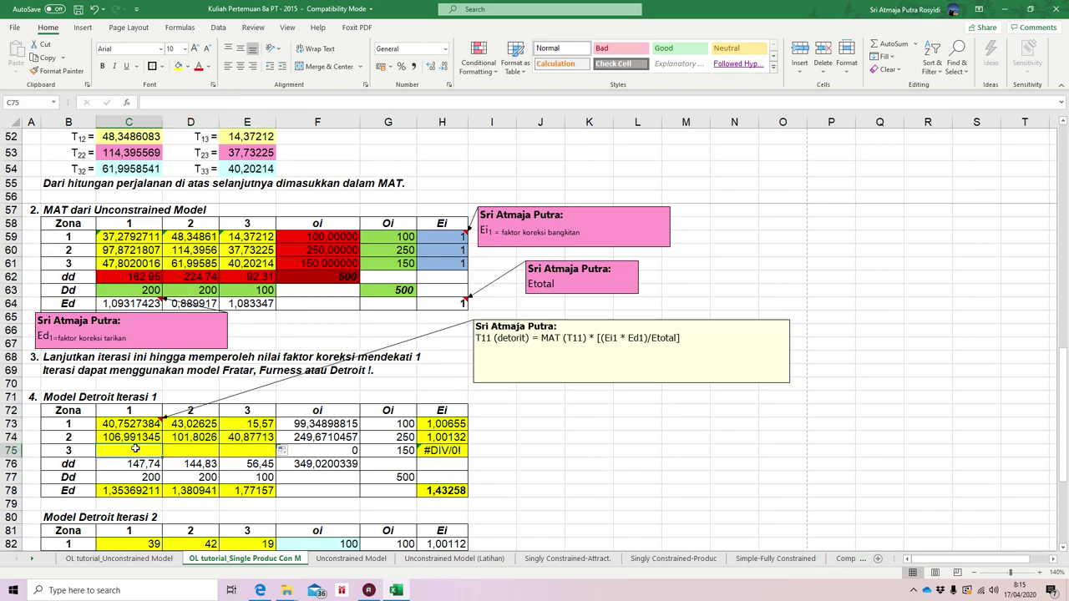
{"action": "type", "text": "="}
{"action": "left_click", "coordinate": [115, 263]}
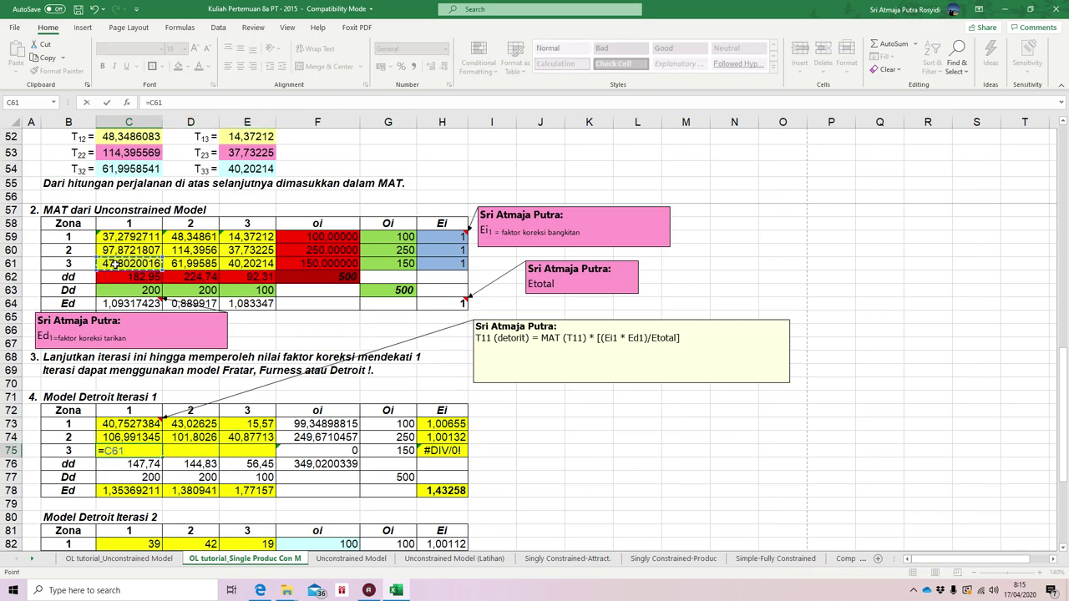
{"action": "type", "text": "*"}
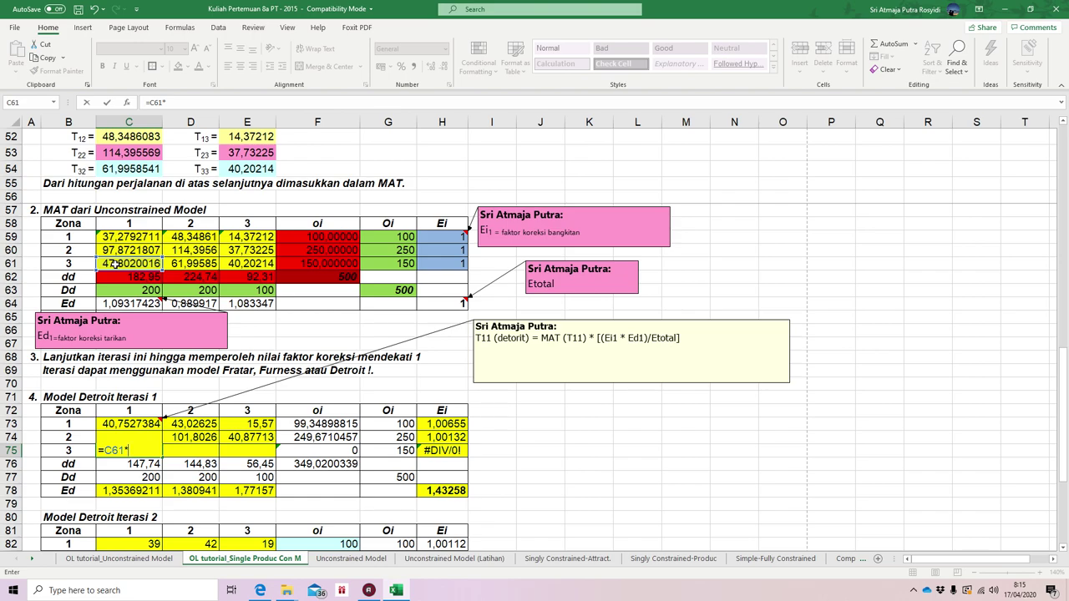
{"action": "left_click", "coordinate": [455, 264]}
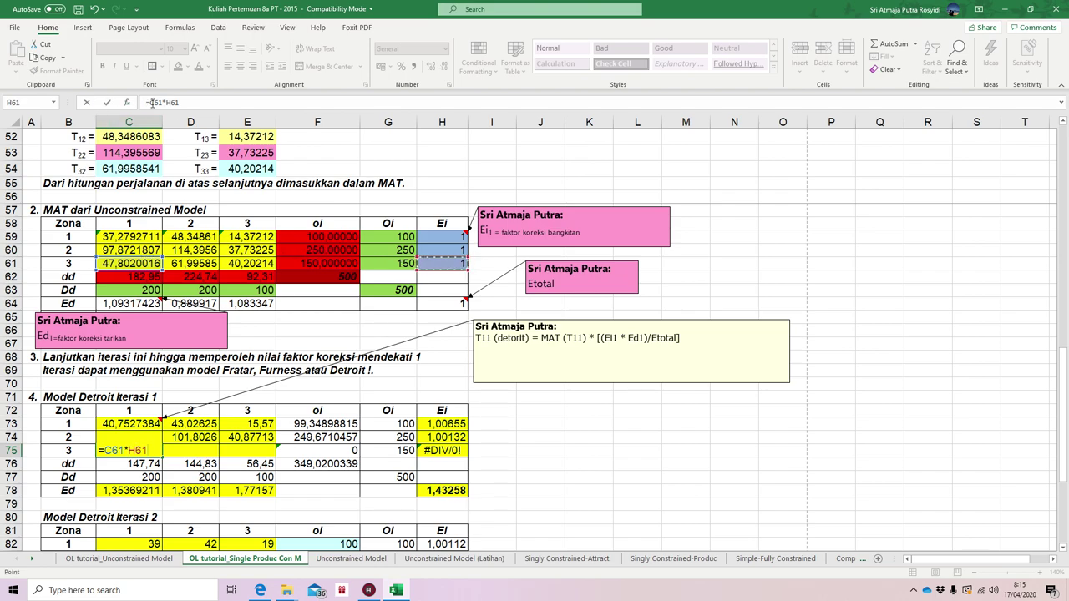
{"action": "left_click", "coordinate": [191, 102]}
{"action": "type", "text": "$"}
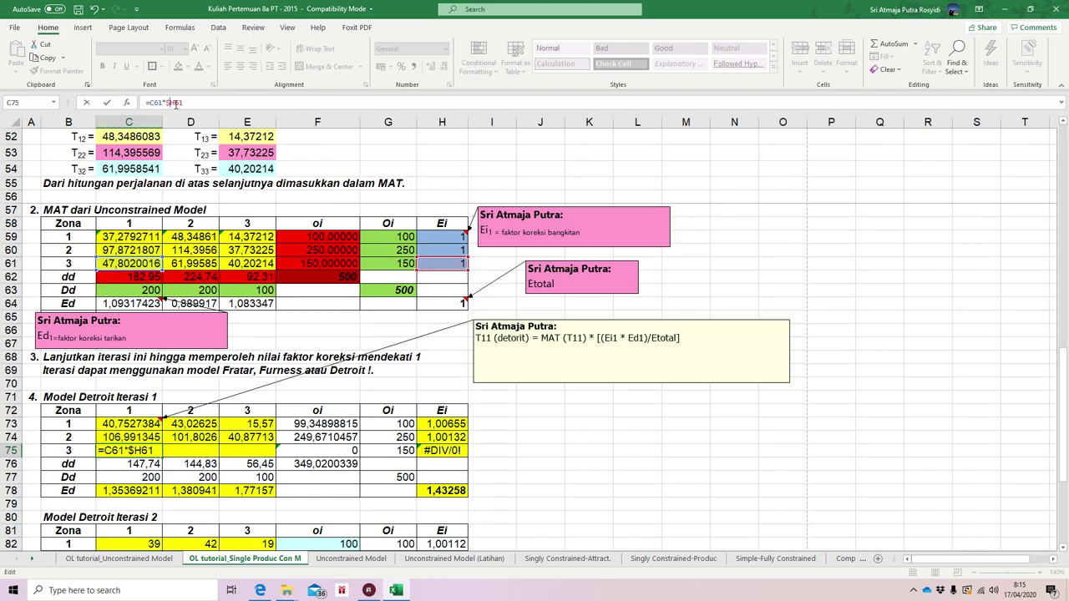
{"action": "key", "text": "Right"}
{"action": "type", "text": "$"}
{"action": "left_click", "coordinate": [134, 302]}
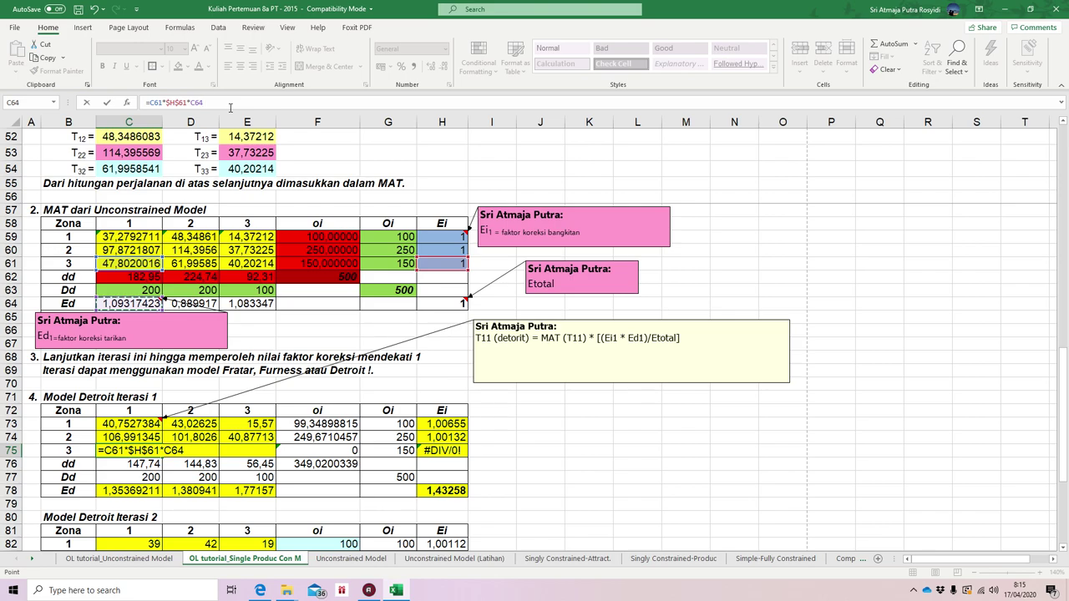
{"action": "type", "text": "/"}
{"action": "left_click", "coordinate": [436, 302]}
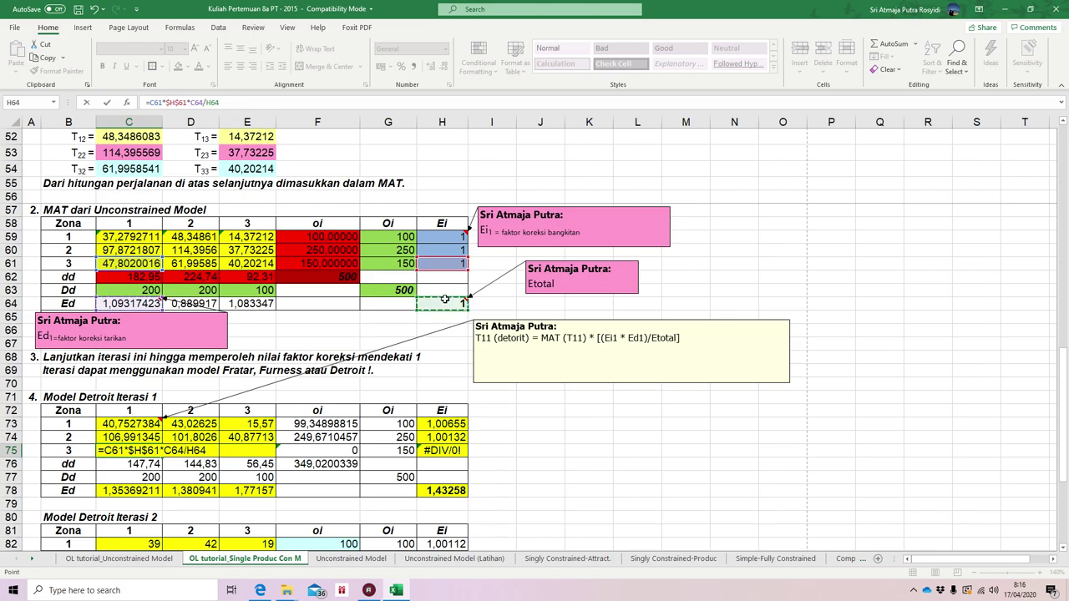
{"action": "type", "text": "$H$"}
{"action": "left_click", "coordinate": [217, 102]}
{"action": "type", "text": "$H$"}
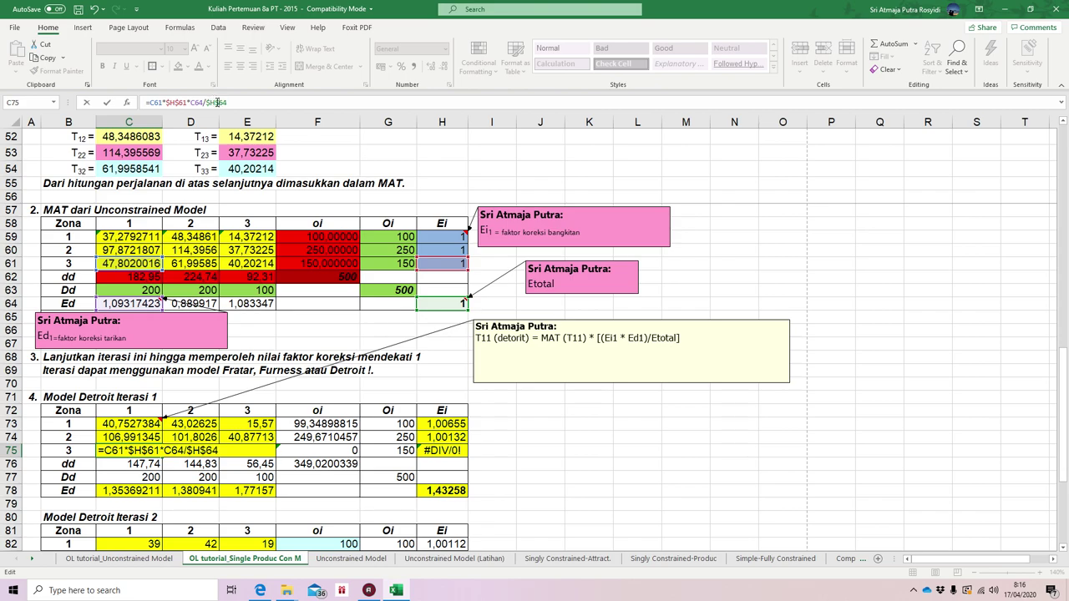
{"action": "key", "text": "Return"}
{"action": "left_click", "coordinate": [148, 452]}
{"action": "left_click_drag", "start_coordinate": [159, 452], "coordinate": [261, 457]}
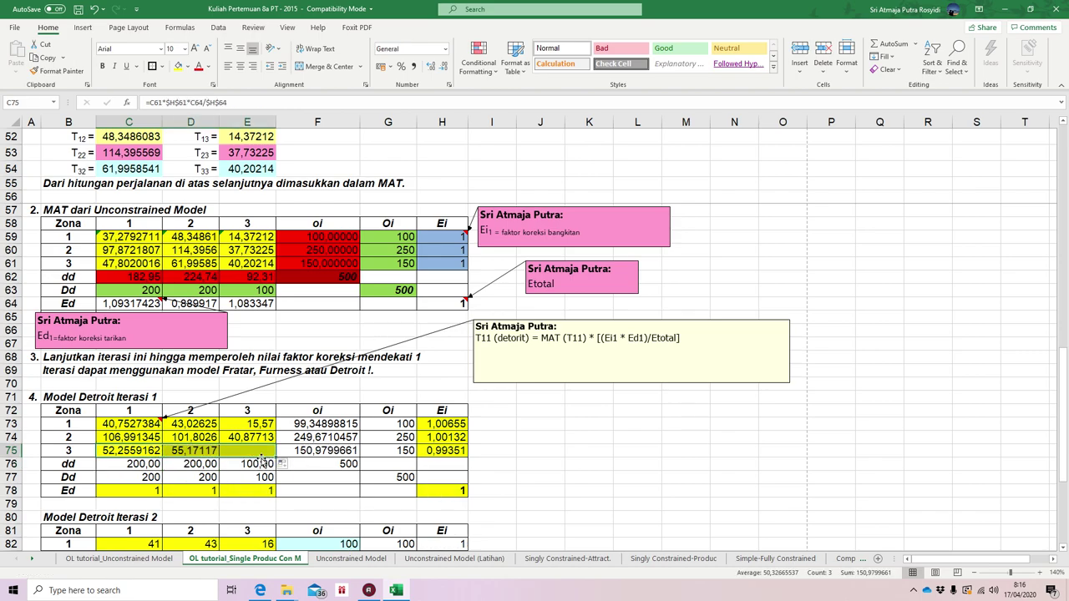
Review the Detroit Iterasi 1 table: oi totals in F73:F75, Ei factors in H73:H75 and Ed factors in C78:E78
{"action": "left_click_drag", "start_coordinate": [349, 425], "coordinate": [349, 452]}
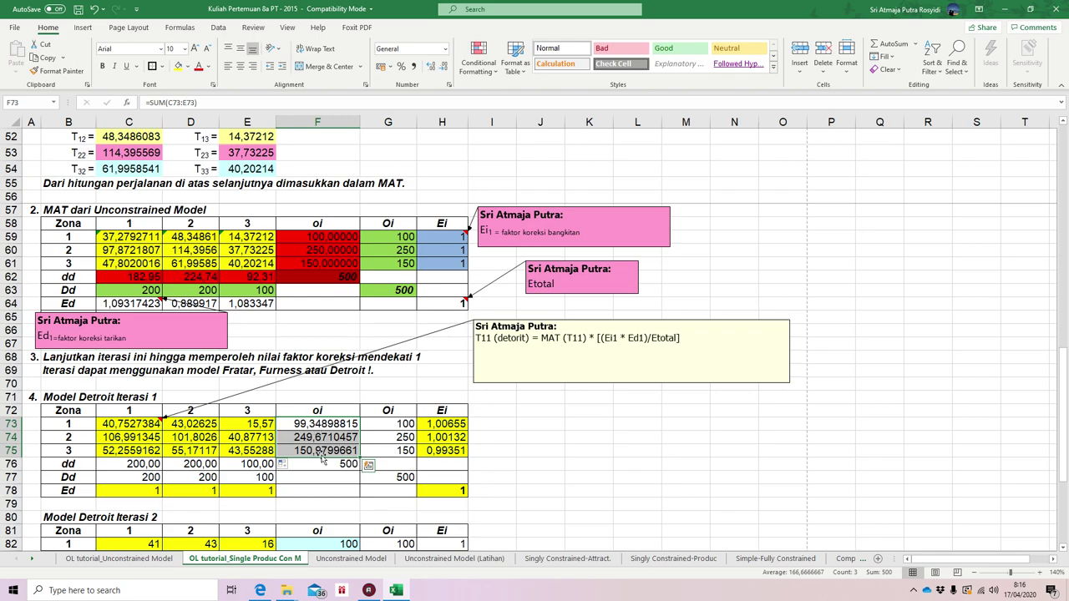
{"action": "left_click", "coordinate": [317, 450]}
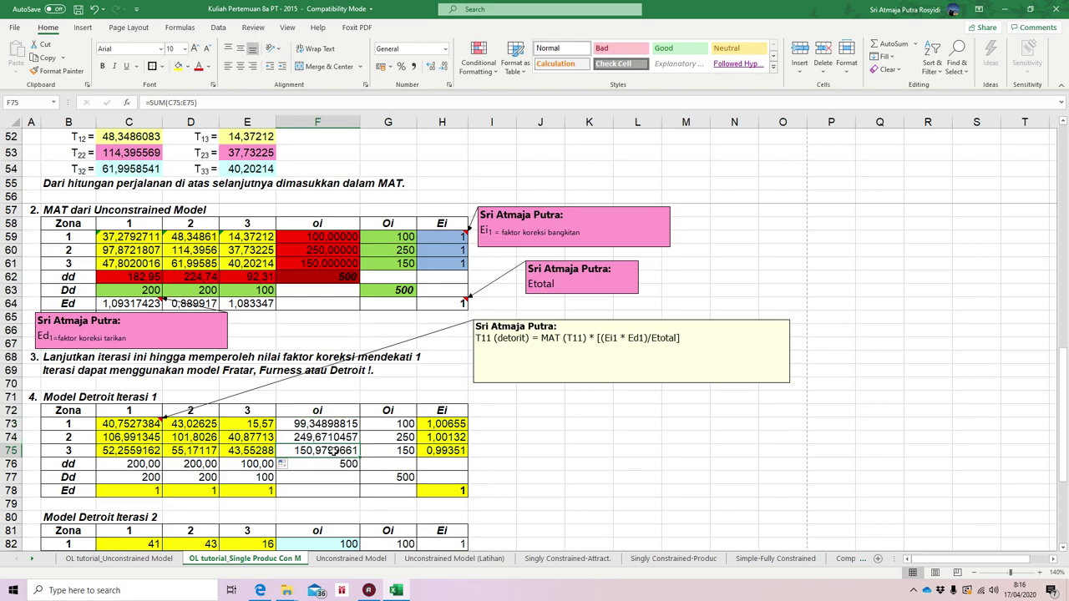
{"action": "left_click_drag", "start_coordinate": [440, 423], "coordinate": [441, 452]}
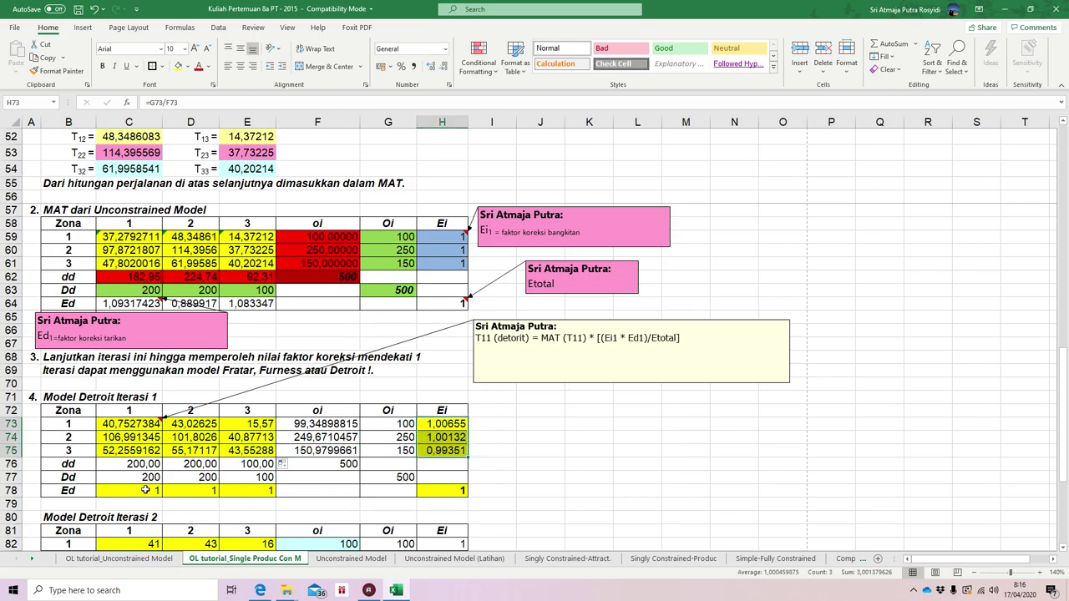
{"action": "left_click_drag", "start_coordinate": [145, 490], "coordinate": [248, 490]}
{"action": "left_click_drag", "start_coordinate": [457, 415], "coordinate": [67, 499]}
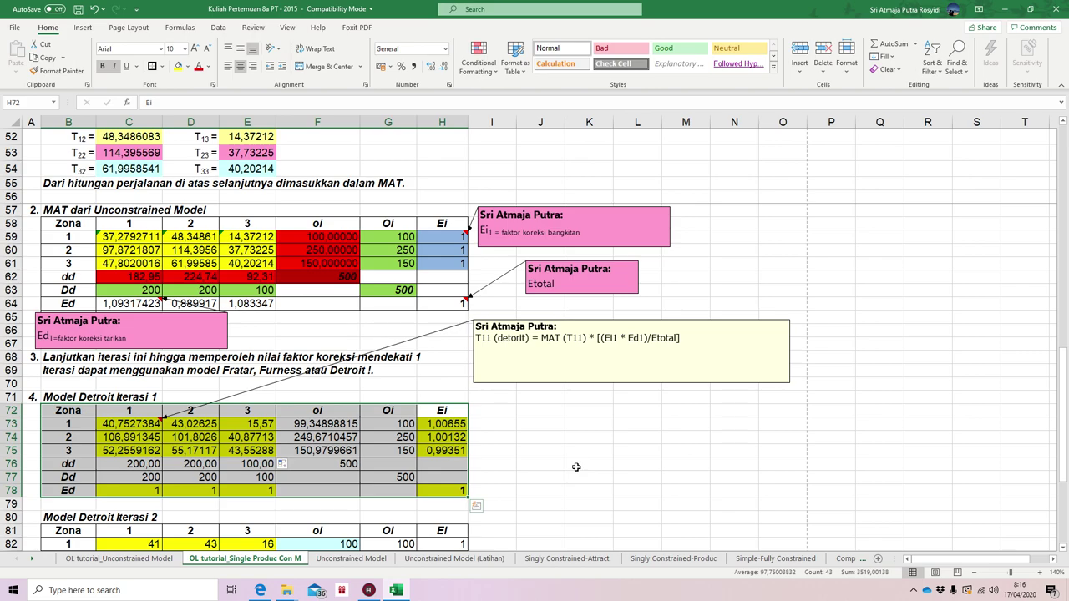
Examine the Ed correction factors in C87:E87 of the Detroit Iterasi 2 table
{"action": "scroll", "coordinate": [572, 467], "scroll_direction": "down", "scroll_amount": 2}
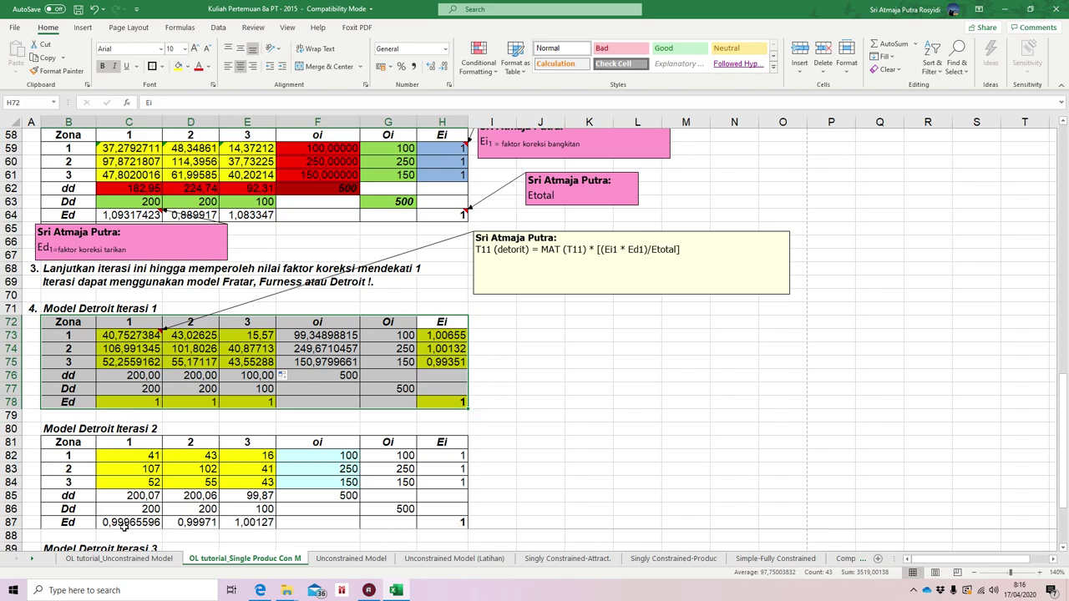
{"action": "left_click_drag", "start_coordinate": [125, 523], "coordinate": [241, 523]}
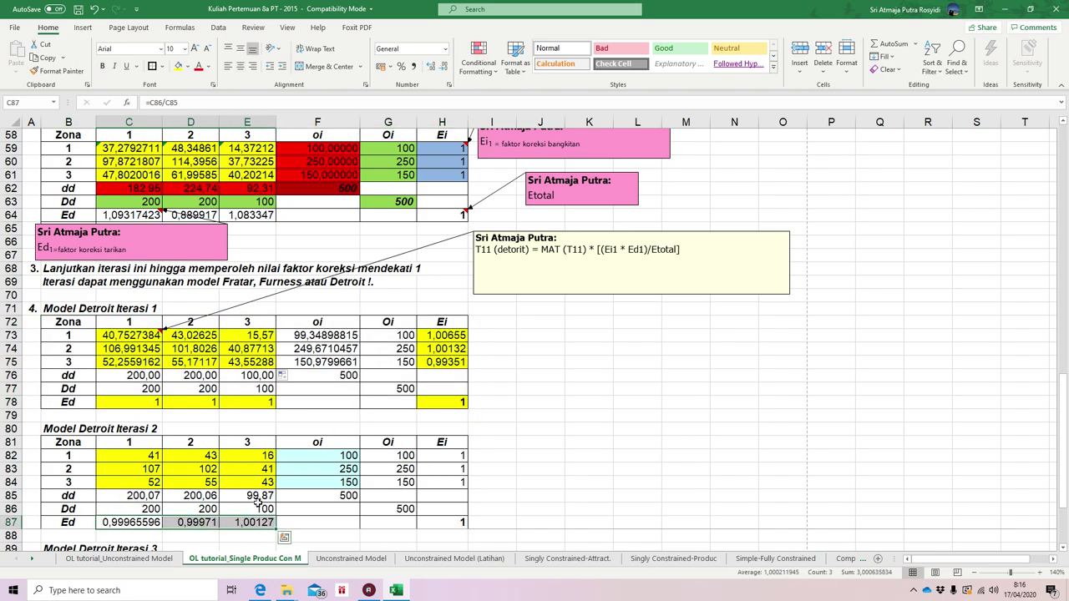
{"action": "left_click", "coordinate": [363, 428]}
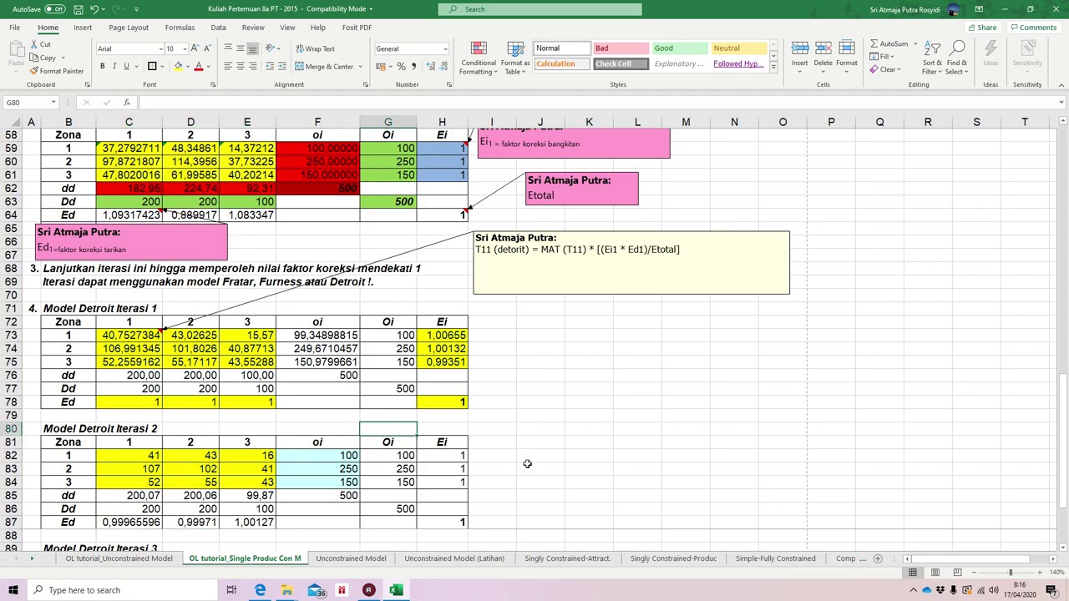
Compare the Detroit Iterasi 2 trip matrix in C82:E84 with the full Iterasi 3 table below it
{"action": "scroll", "coordinate": [527, 464], "scroll_direction": "down", "scroll_amount": 2}
{"action": "scroll", "coordinate": [527, 463], "scroll_direction": "down", "scroll_amount": 1}
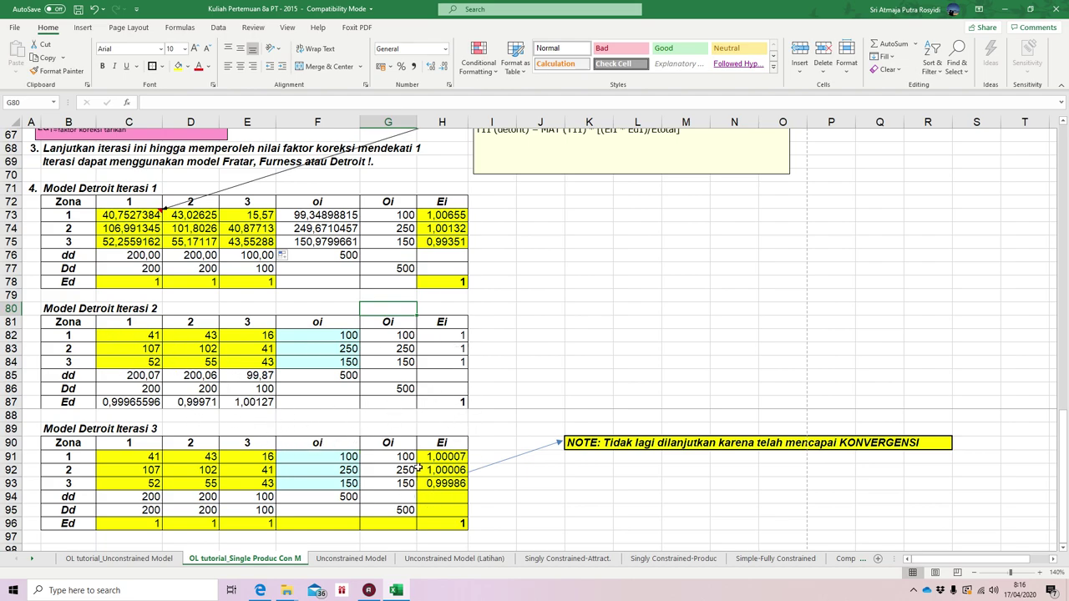
{"action": "left_click_drag", "start_coordinate": [146, 338], "coordinate": [244, 361]}
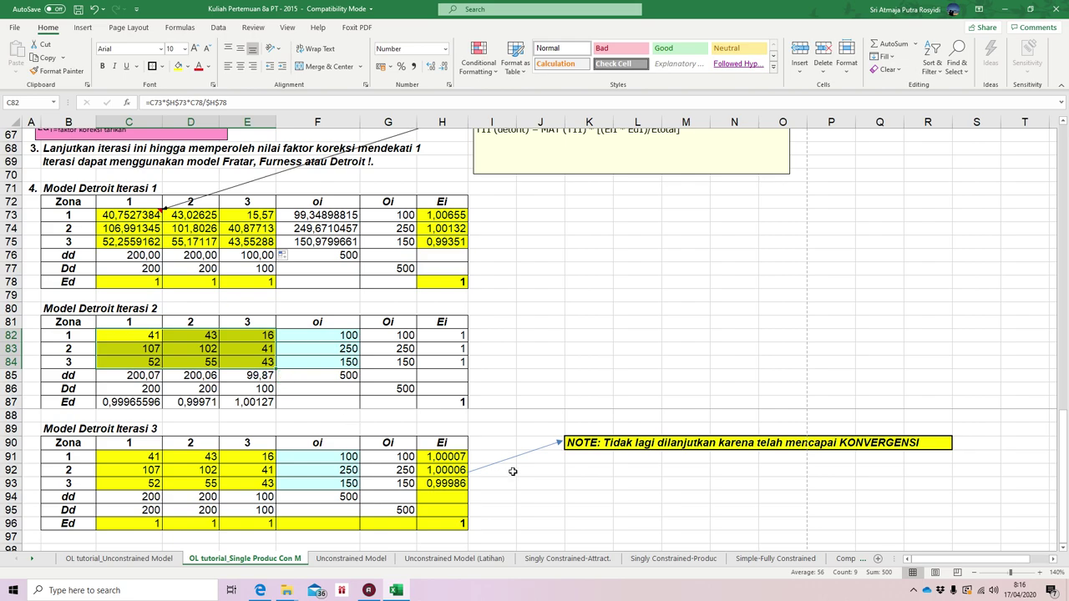
{"action": "left_click_drag", "start_coordinate": [45, 428], "coordinate": [453, 533]}
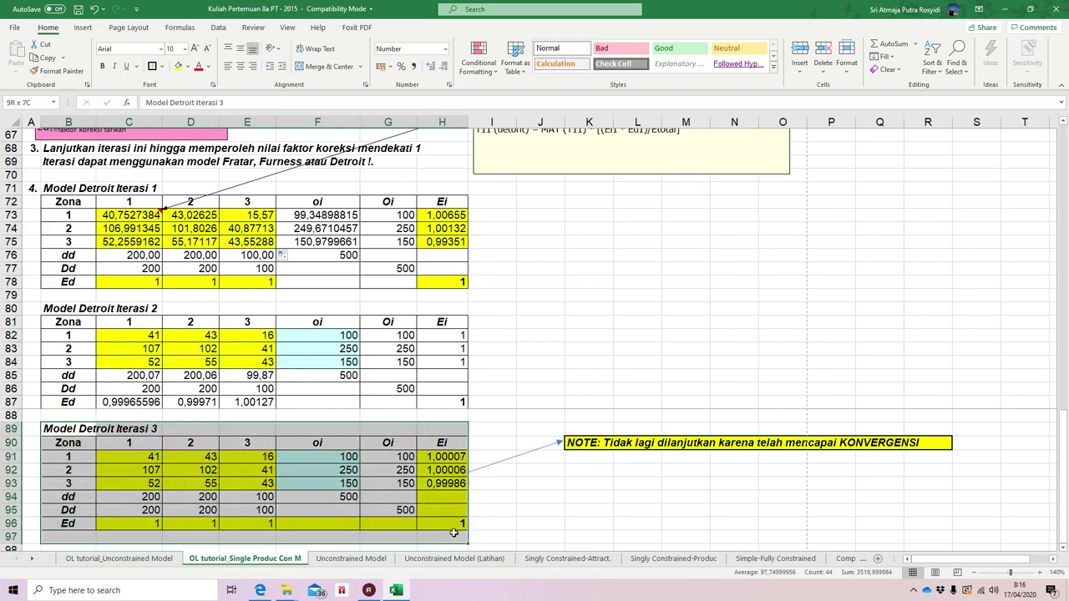